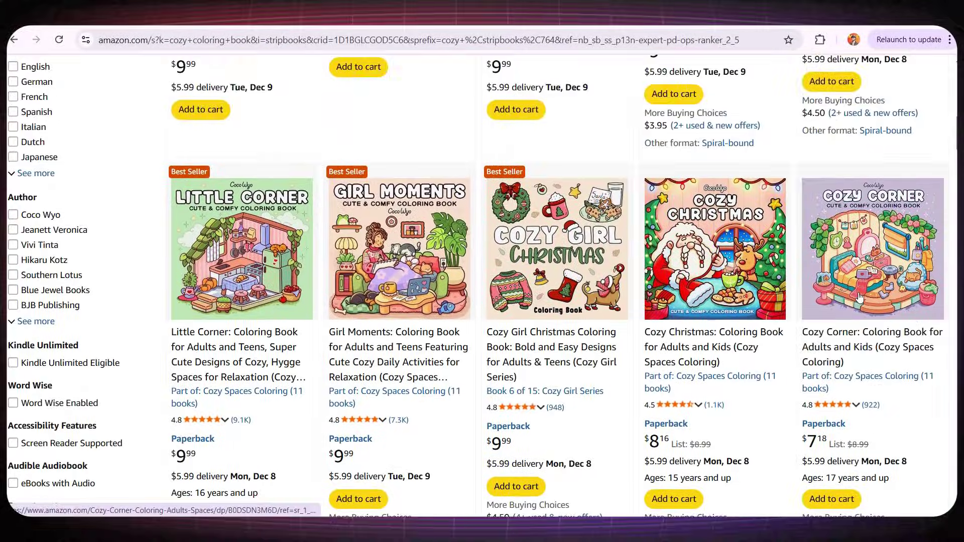
Scroll down Amazon's cozy coloring book results past the sponsored Fuzzy Hygge and Little Cozy titles
scroll(847, 305, "down", 9)
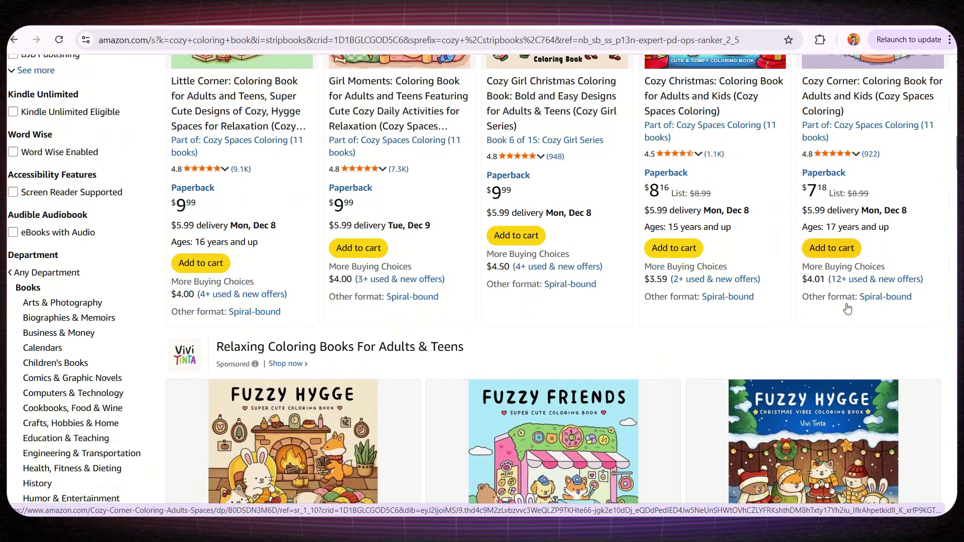
scroll(843, 320, "down", 1)
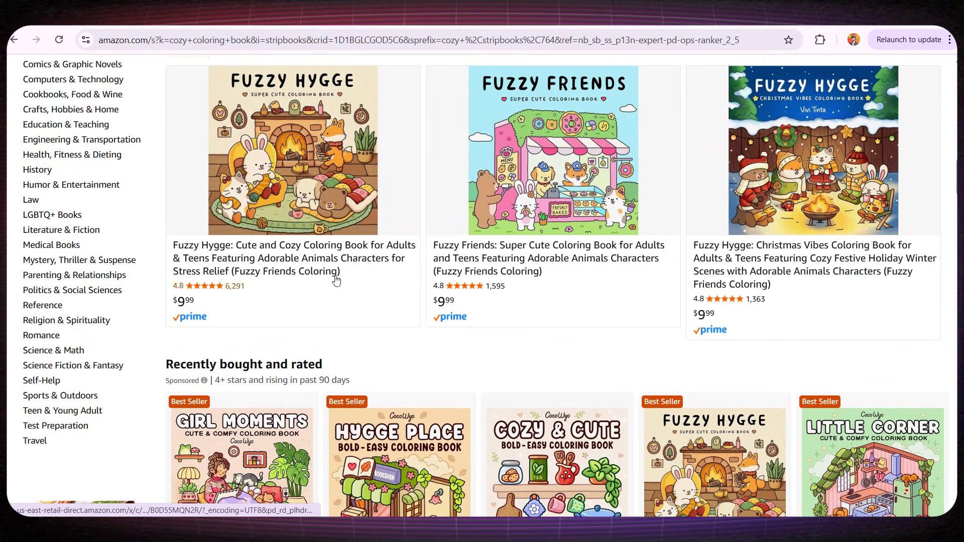
scroll(275, 267, "down", 4)
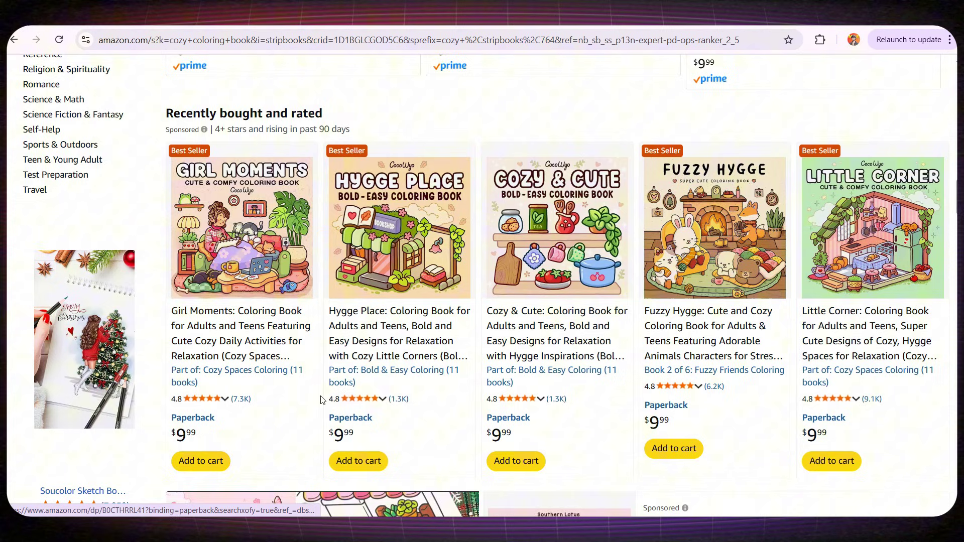
scroll(844, 370, "down", 6)
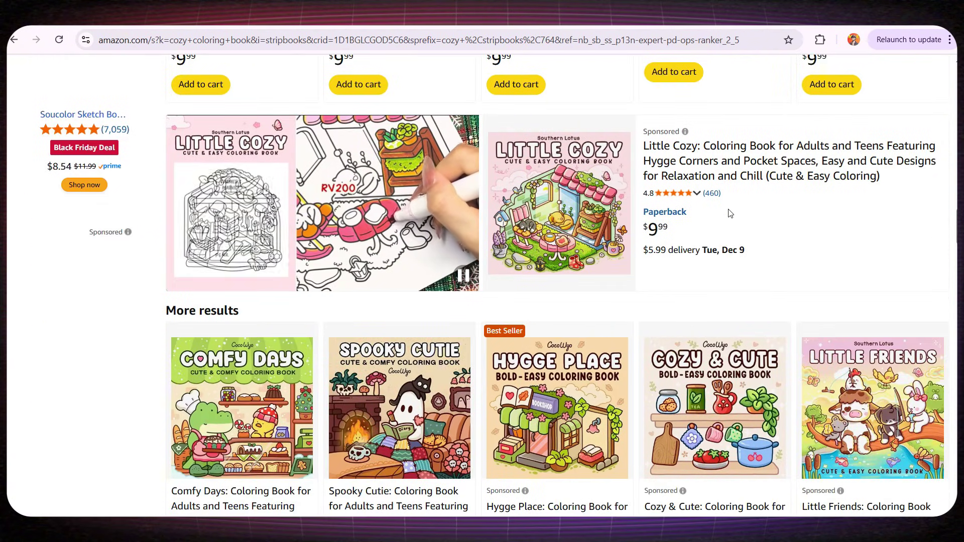
scroll(730, 213, "down", 4)
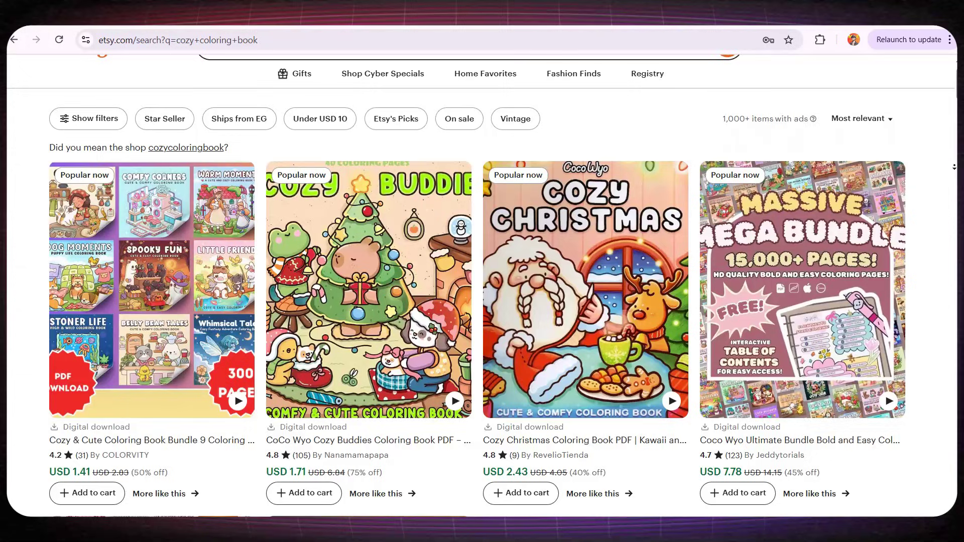
Scroll down the Etsy results for 'cozy coloring book'
scroll(482, 286, "down", 3)
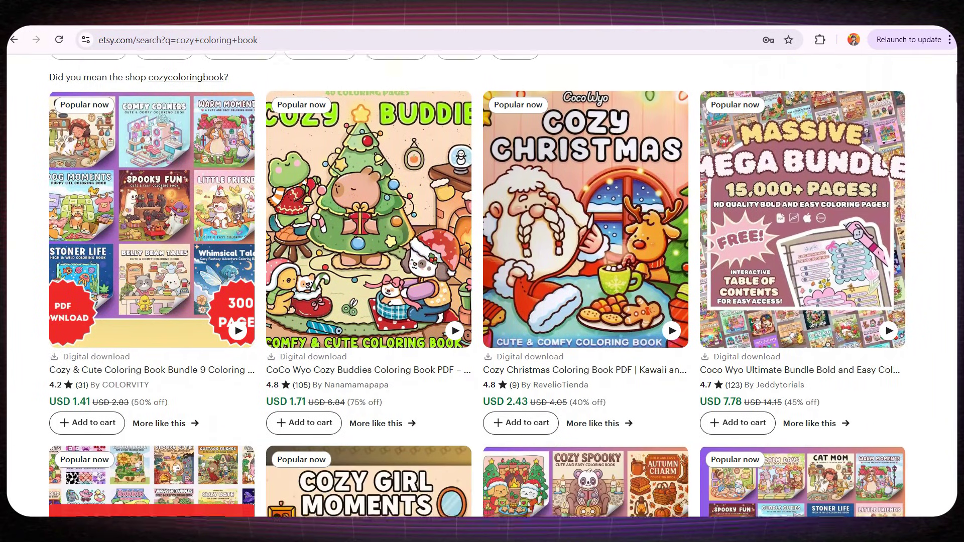
scroll(482, 286, "down", 5)
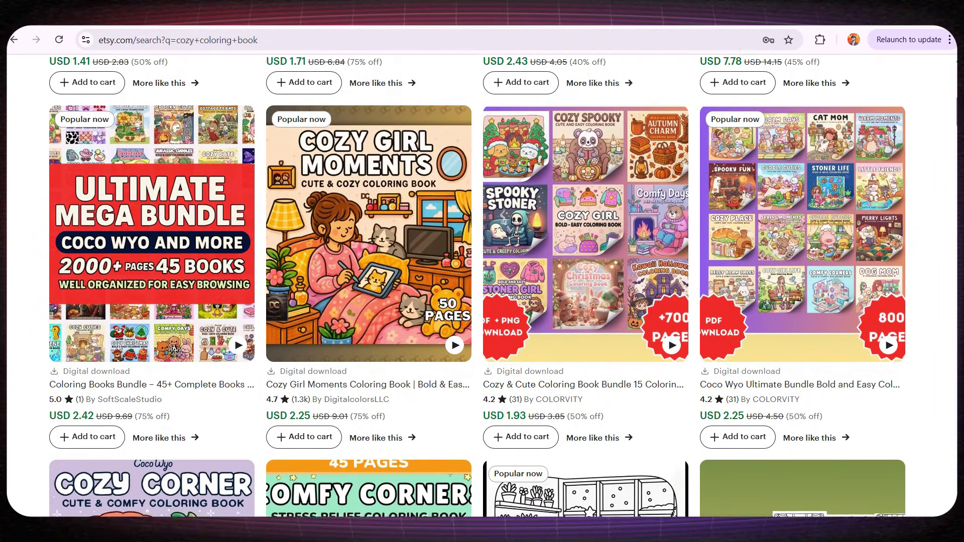
scroll(482, 286, "down", 5)
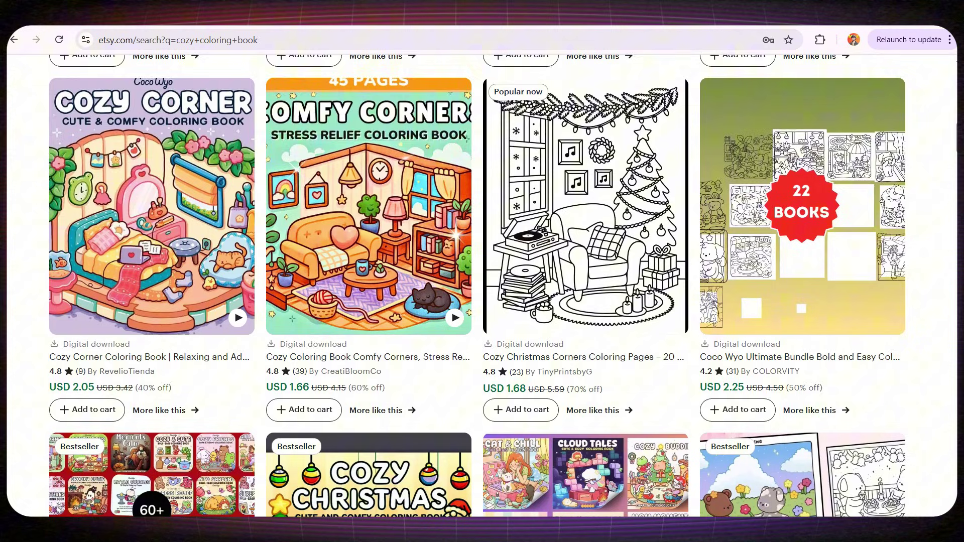
scroll(482, 286, "down", 5)
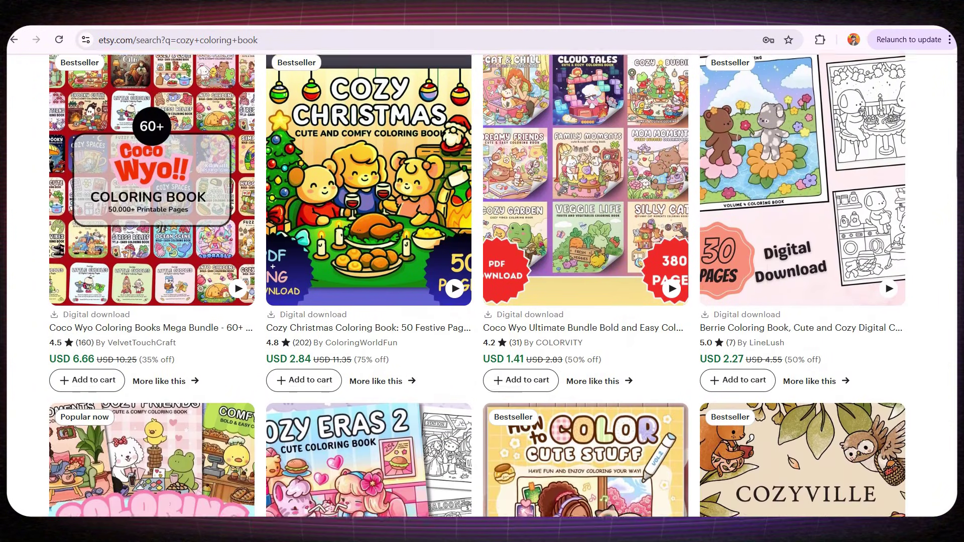
scroll(482, 286, "down", 5)
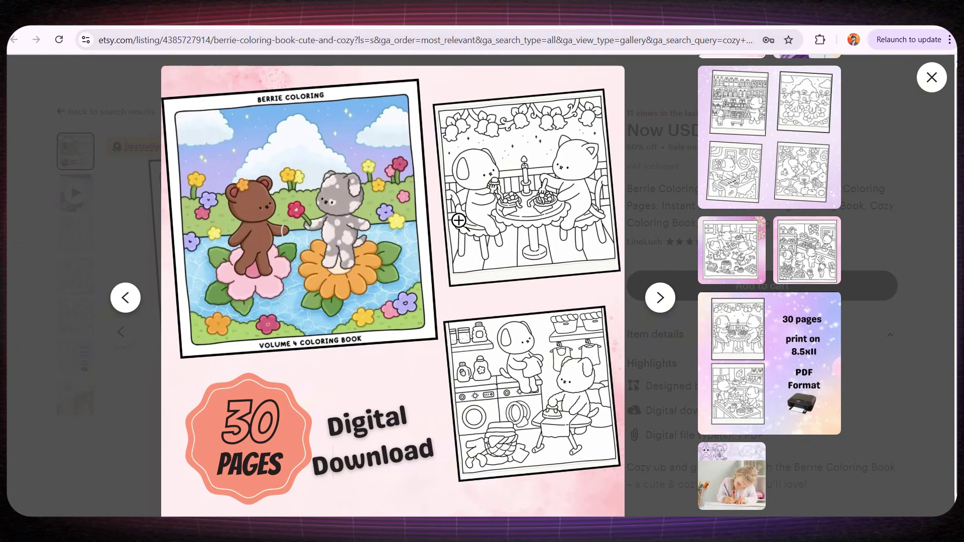
Step through a listing's interior page preview images one by one
key("Right")
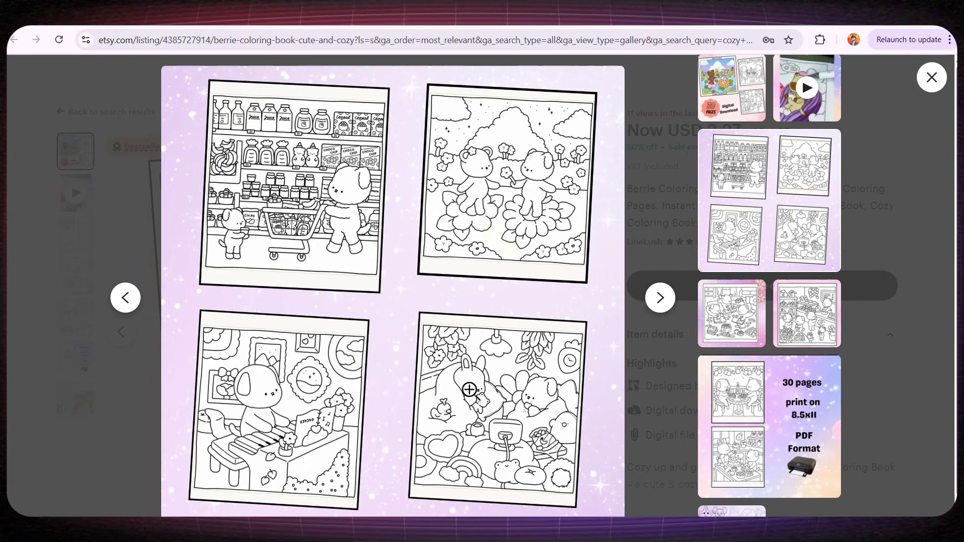
left_click(660, 299)
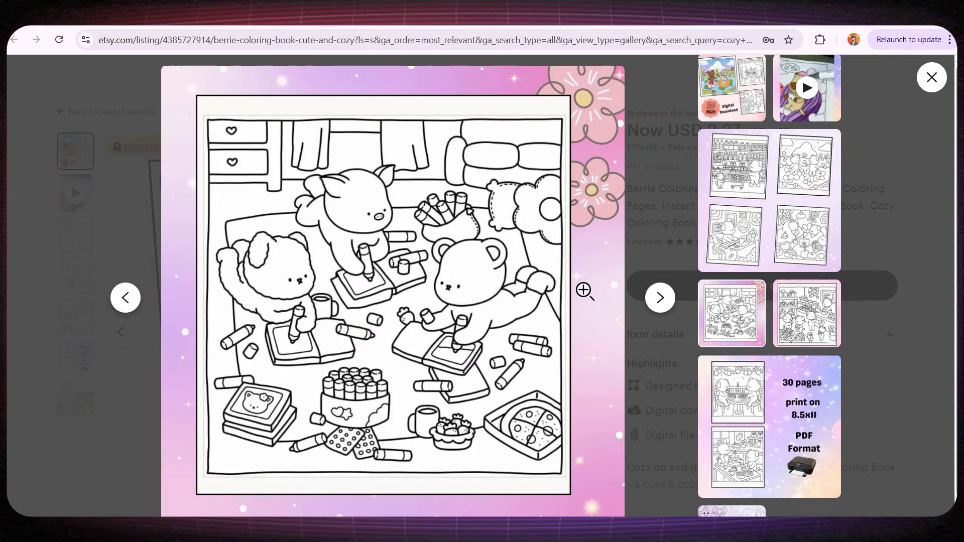
left_click(662, 300)
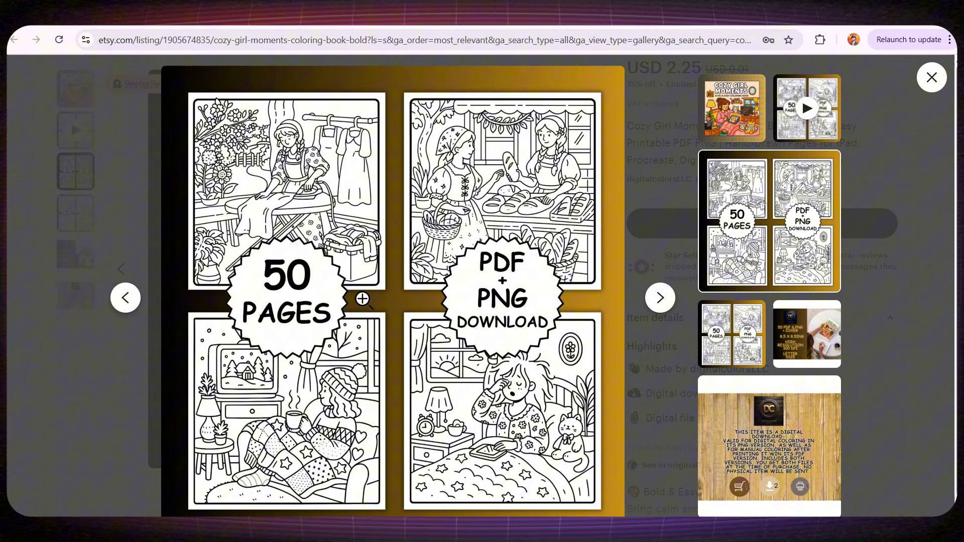
left_click(667, 300)
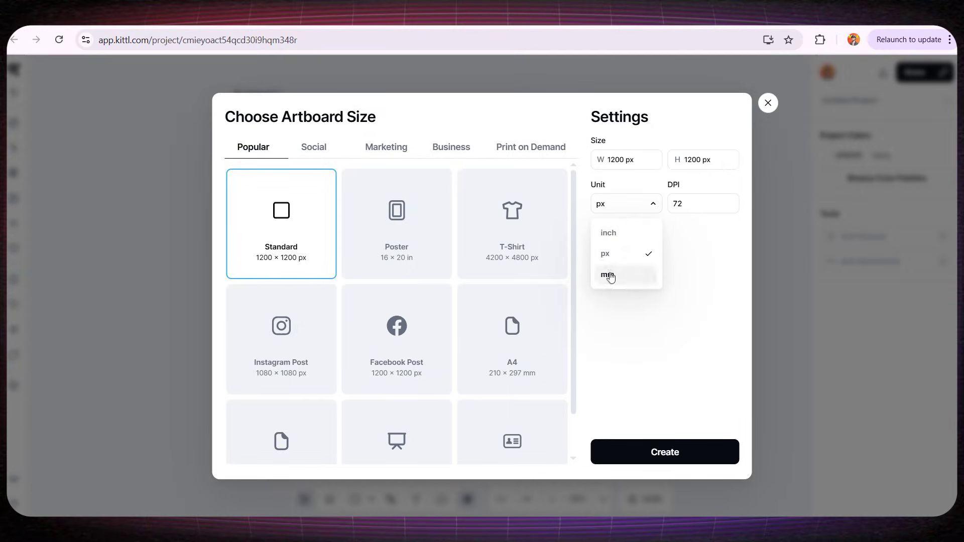
Create an 8.5 × 8.5 inch artboard
left_click(608, 232)
left_click(621, 161)
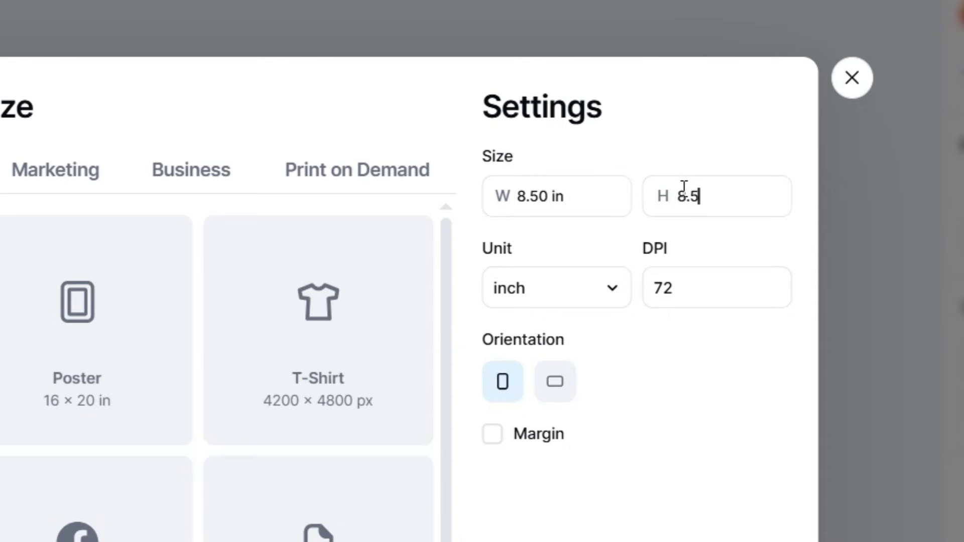
key("Return")
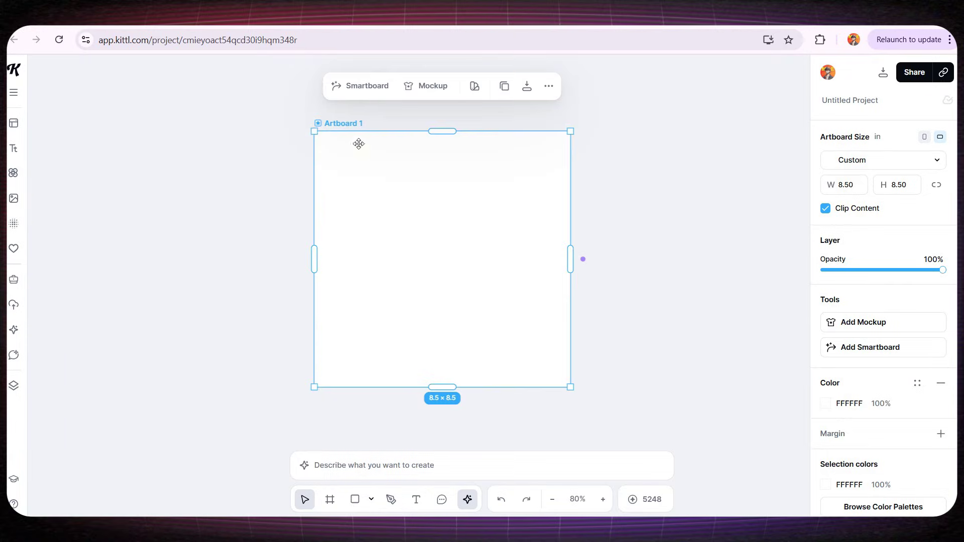
Move Artboard 1 slightly to the left on the canvas
left_click(286, 215)
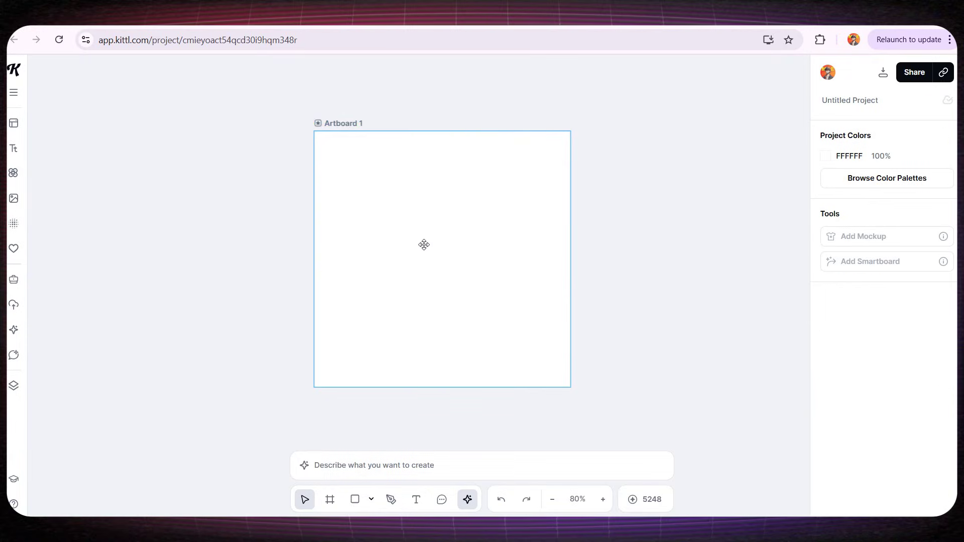
left_click(381, 259)
left_click_drag(389, 316, 368, 313)
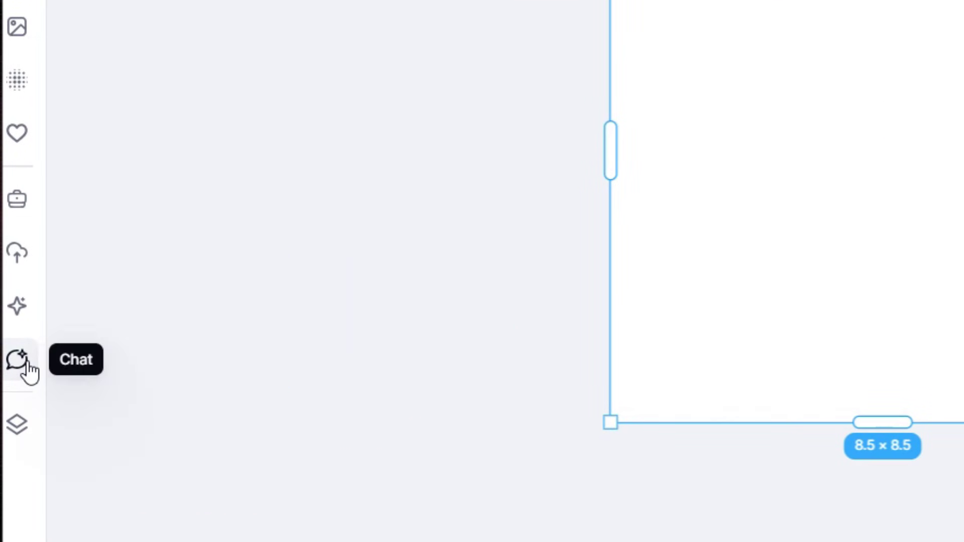
Paste the Cozy Coloring Book request into the AI chat and send it
left_click(15, 358)
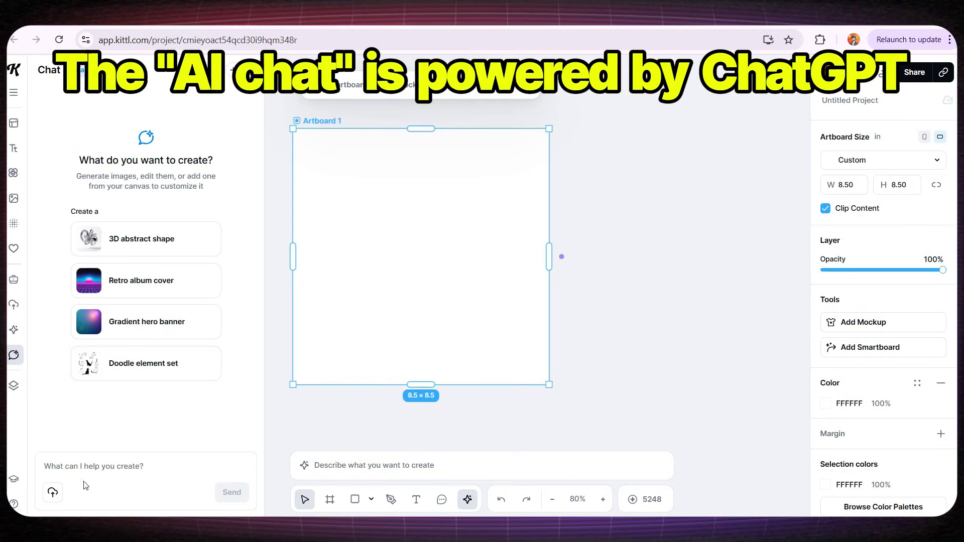
type("Hello! I want to create a kids’ coloring book called \"Cozy Coloring Book I want this book to be designed specifically for girls, and I want it to feature consistent characters that appear on every page.  For example, I want to create ten pages, and I need you to send me the prompt for each page so I can generate the coloring pages using AI. I also want the line art to be thin and kid-friendly, and the final page size should be 8.5 by 8.5 inches. Give me full detailed prompts  make the prompts suitable for coloring pages and thin lines")
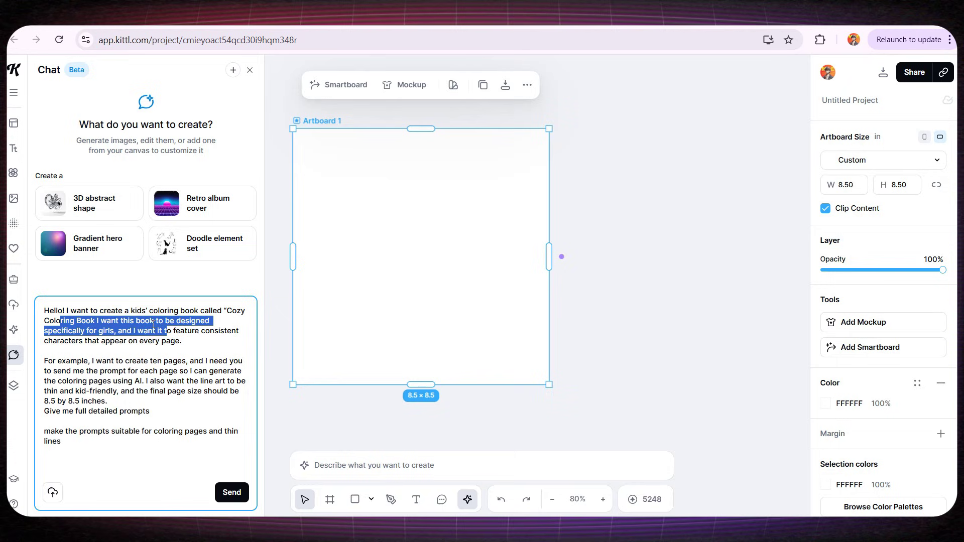
left_click(239, 494)
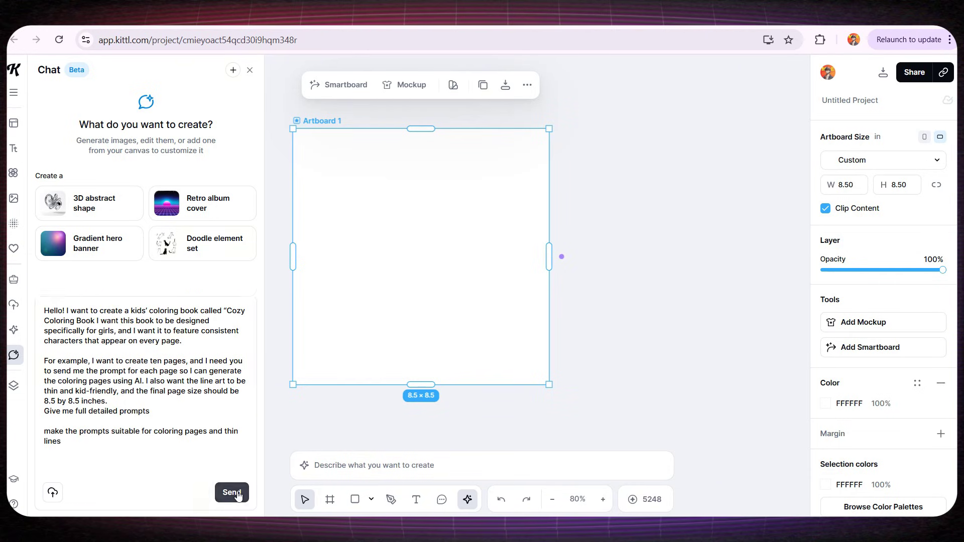
left_click(239, 495)
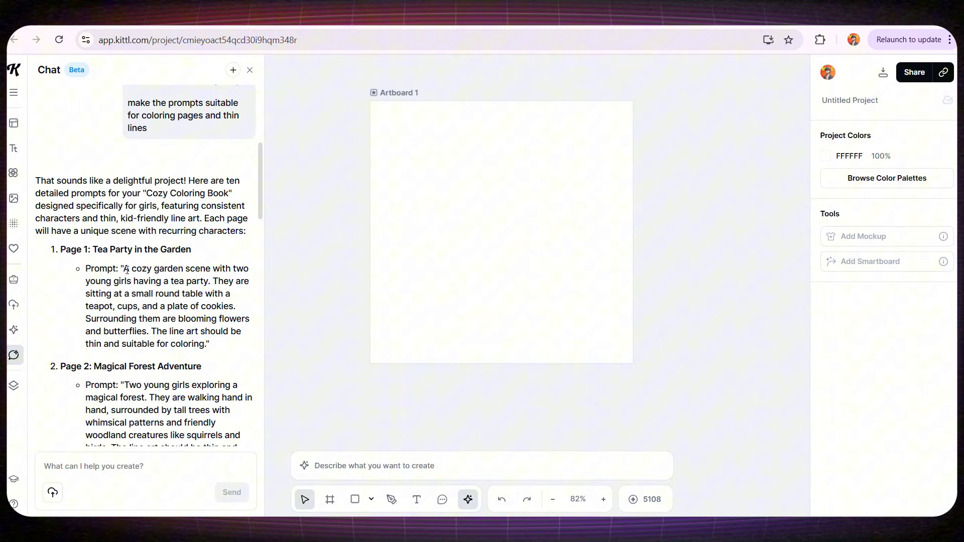
Paste the Page 1 Tea Party in the Garden prompt into Generate Image, keeping 1:1 and one image
left_click_drag(132, 270, 186, 347)
key("ctrl+c")
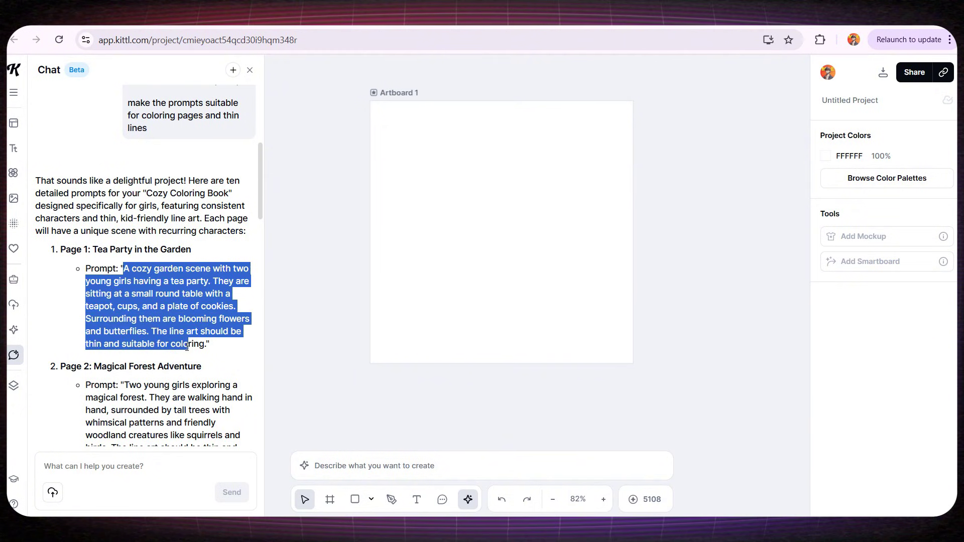
left_click(458, 471)
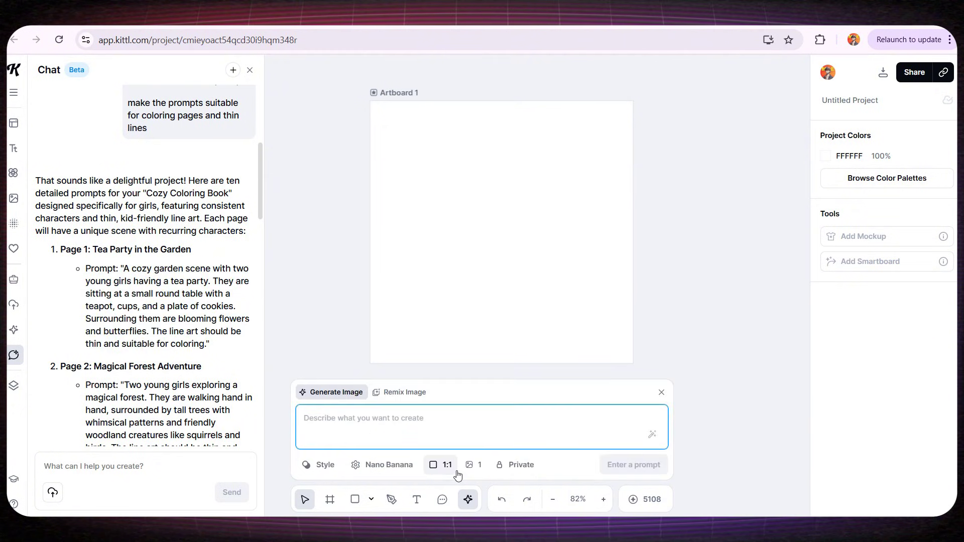
key("ctrl+v")
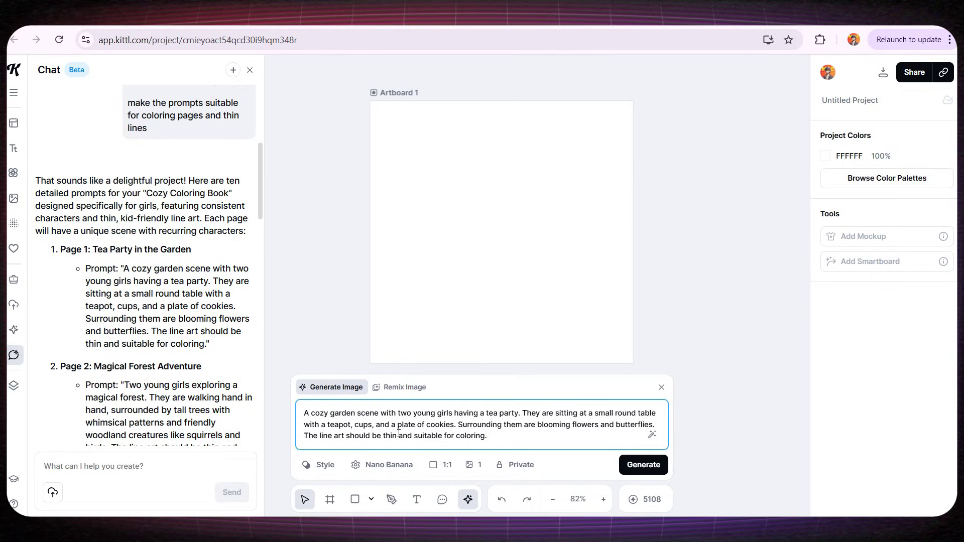
left_click(439, 467)
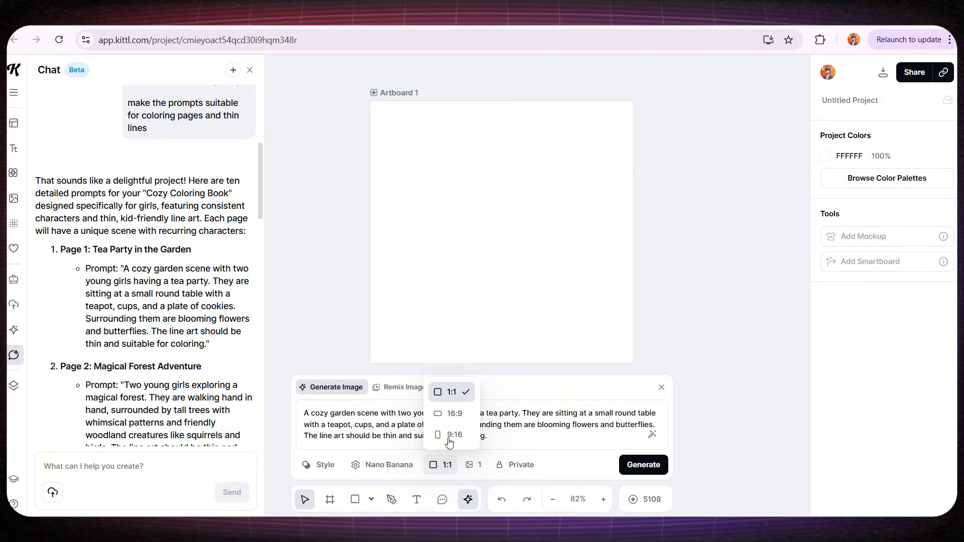
left_click(439, 466)
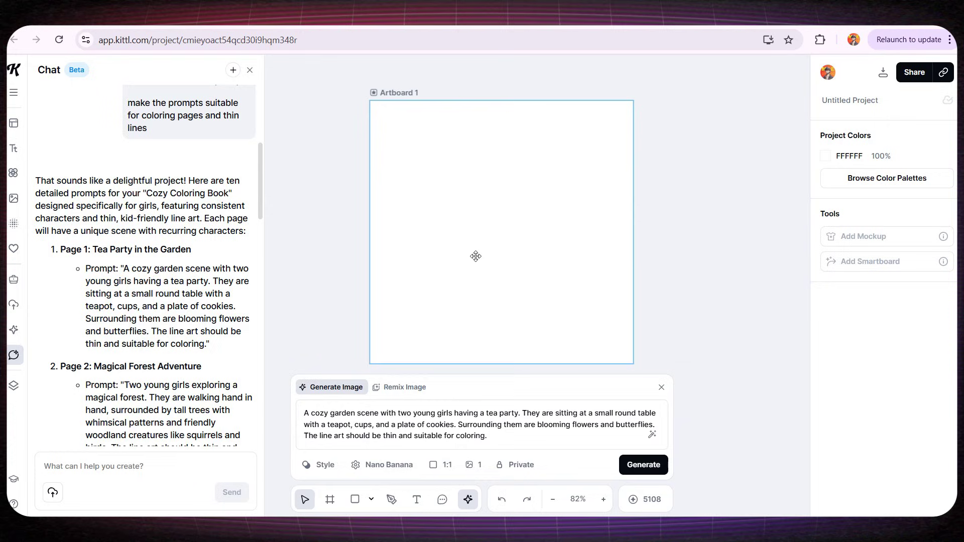
left_click(470, 466)
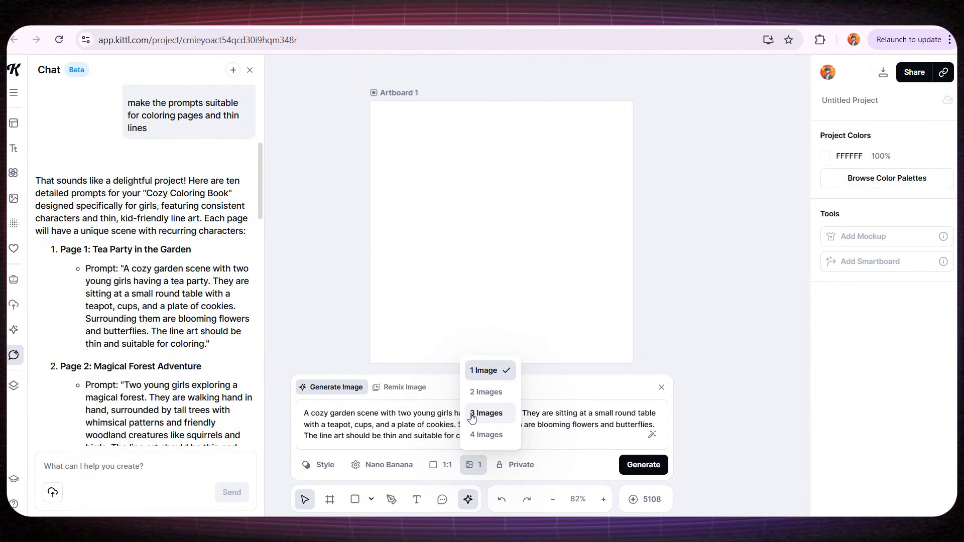
left_click(475, 465)
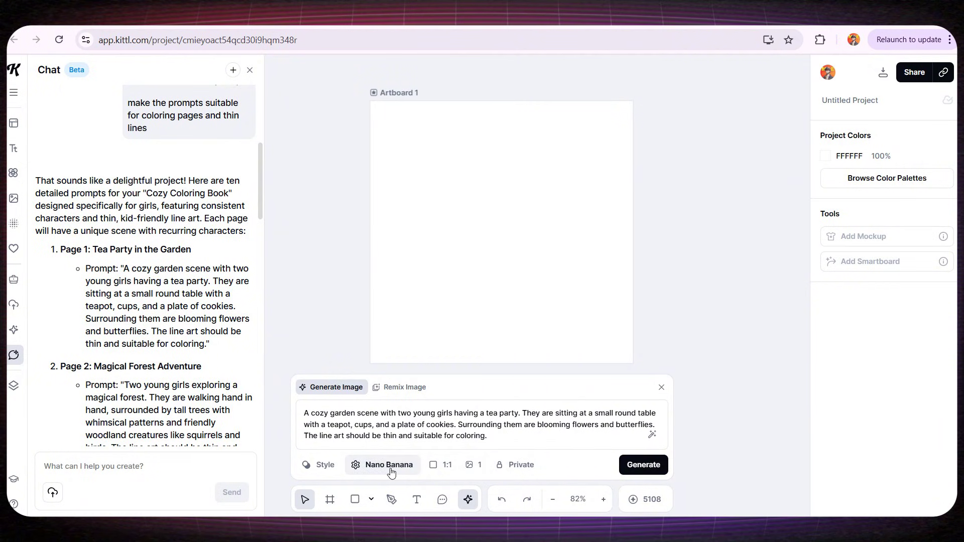
Generate the tea-party page with the Nano Banana Pro model
left_click(359, 464)
scroll(364, 344, "up", 3)
scroll(364, 345, "up", 1)
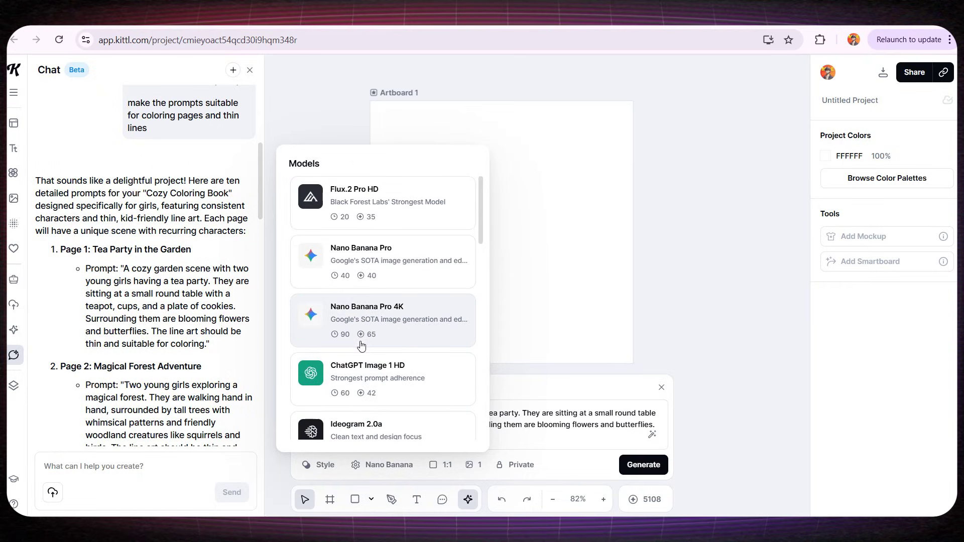
left_click(361, 262)
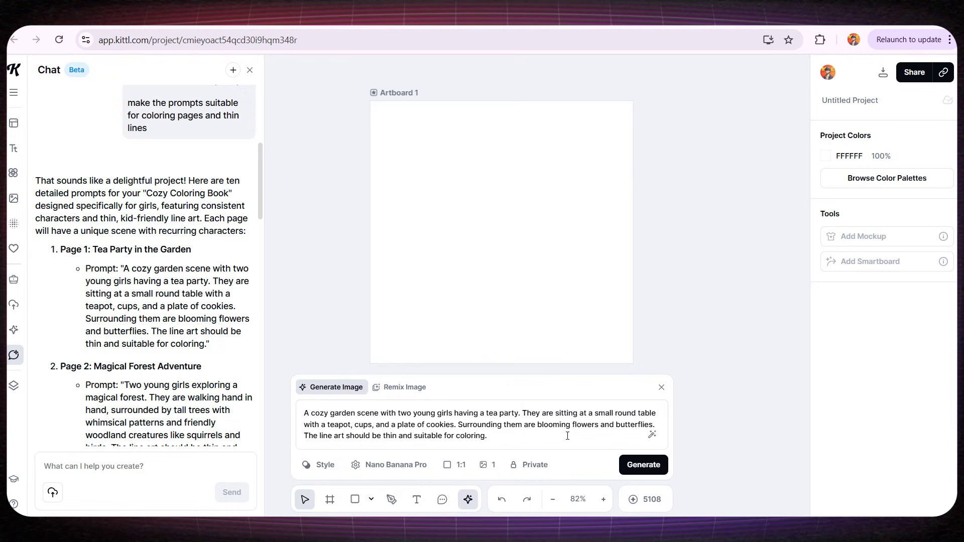
left_click(635, 465)
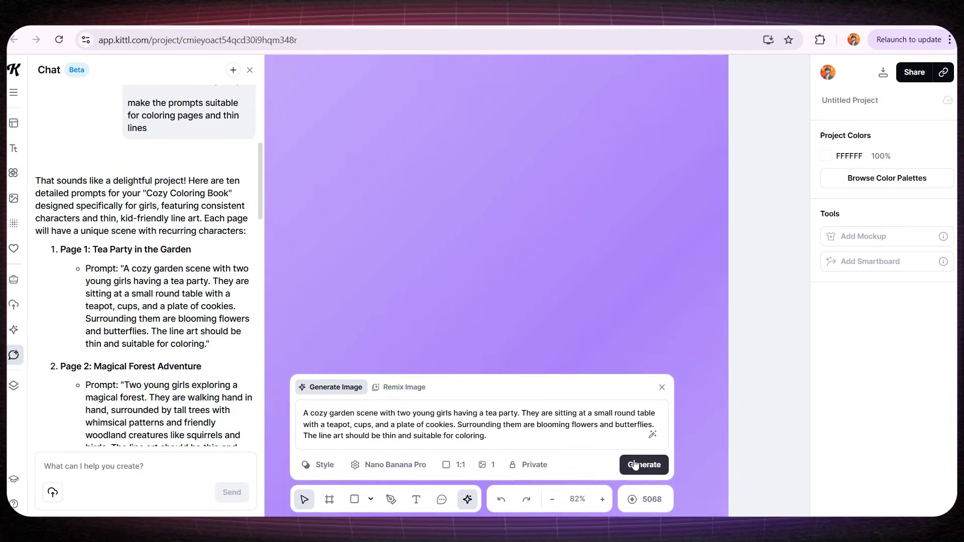
Inspect the generated tea-party image and collapse the Generate Image panel
scroll(555, 243, "up", 5)
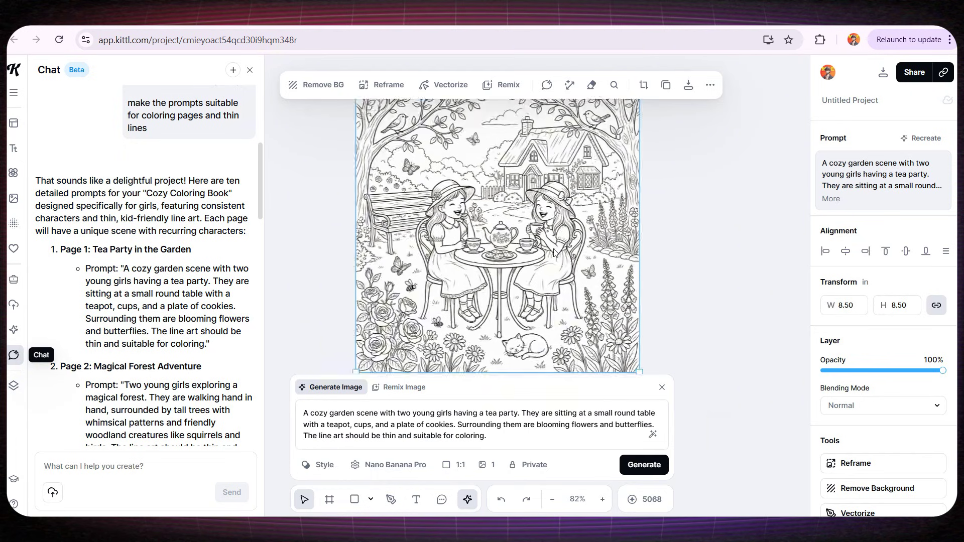
scroll(498, 286, "down", 5)
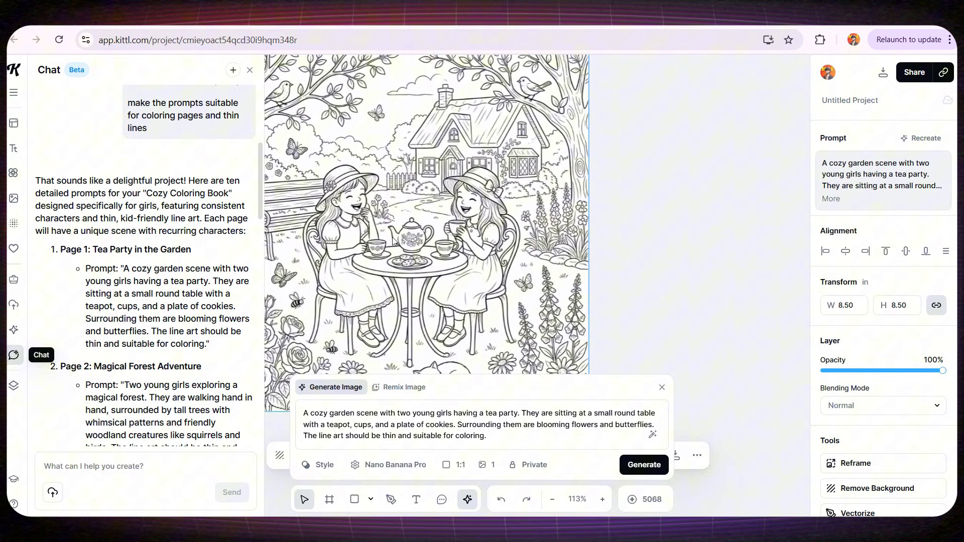
left_click_drag(393, 233, 511, 219)
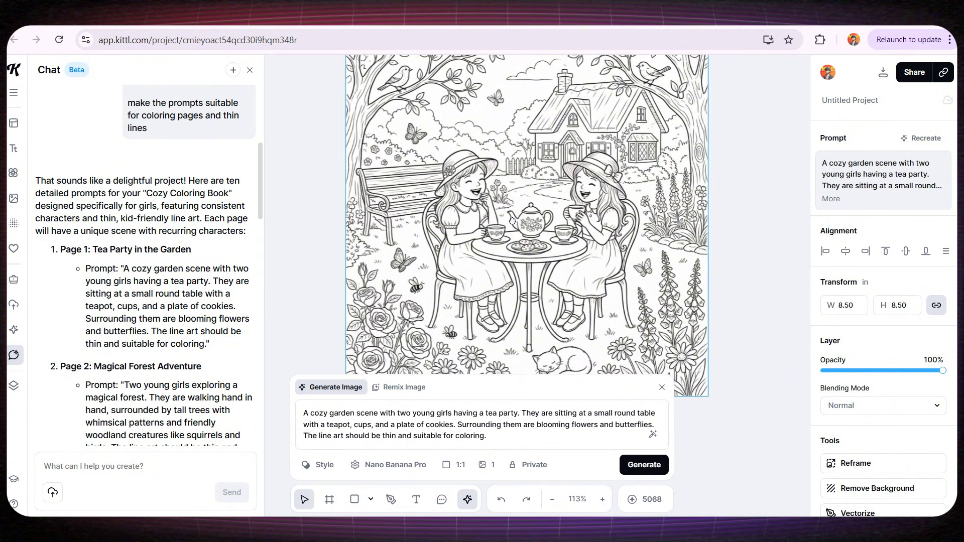
left_click(657, 387)
scroll(472, 259, "up", 2)
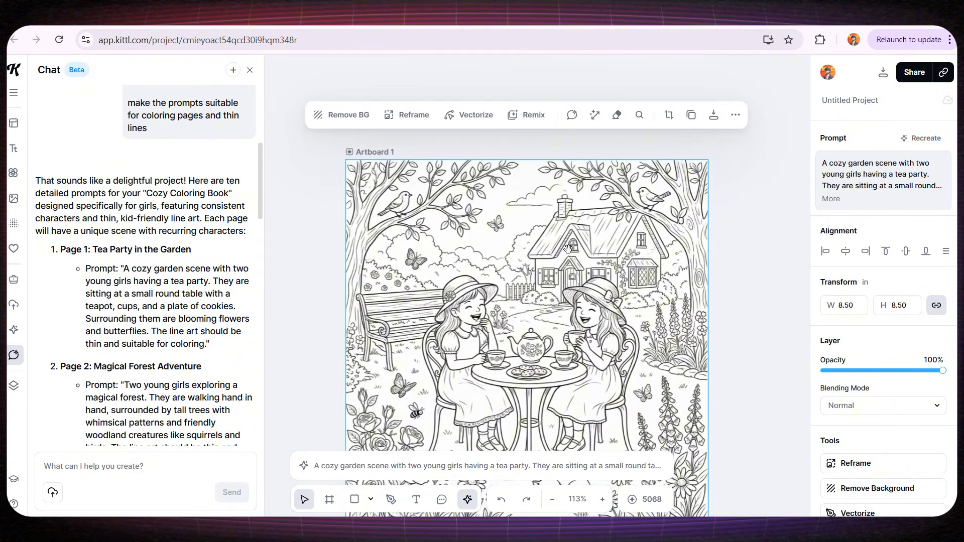
left_click_drag(566, 246, 542, 215)
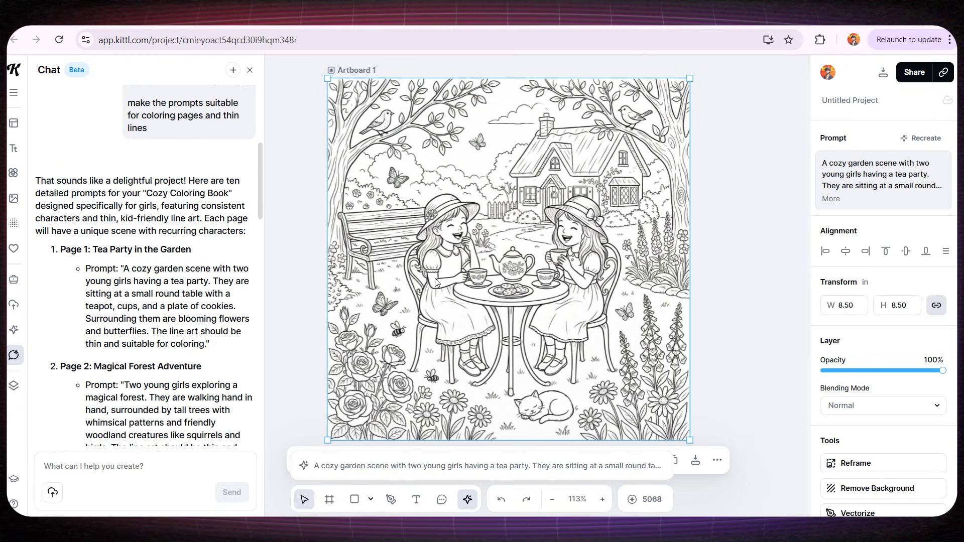
Close the chat panel and select the tea-party image
scroll(497, 275, "down", 3)
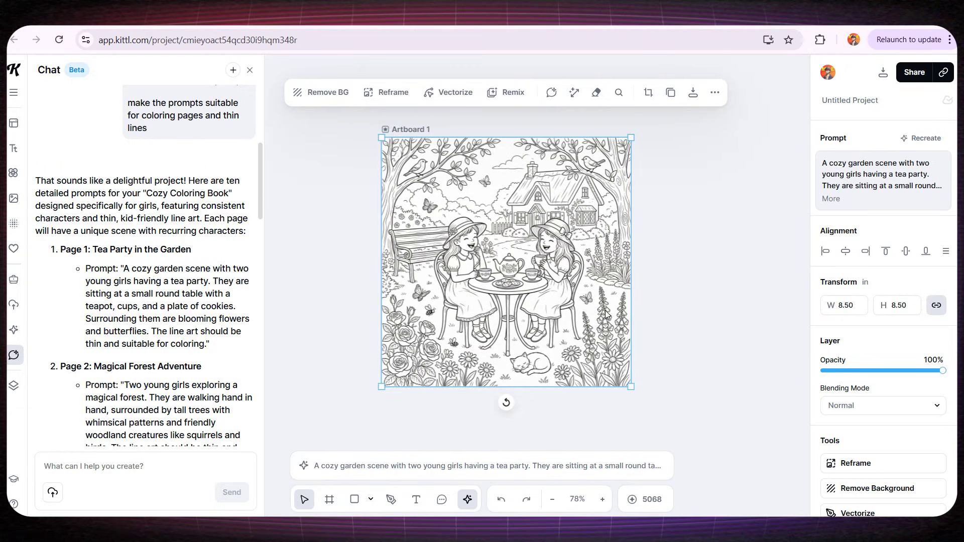
scroll(562, 397, "right", 3)
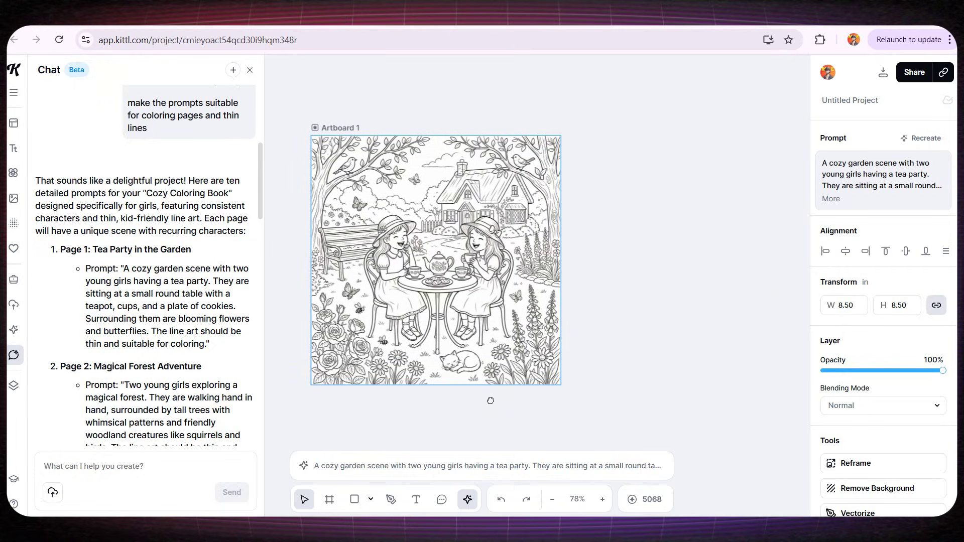
left_click(250, 70)
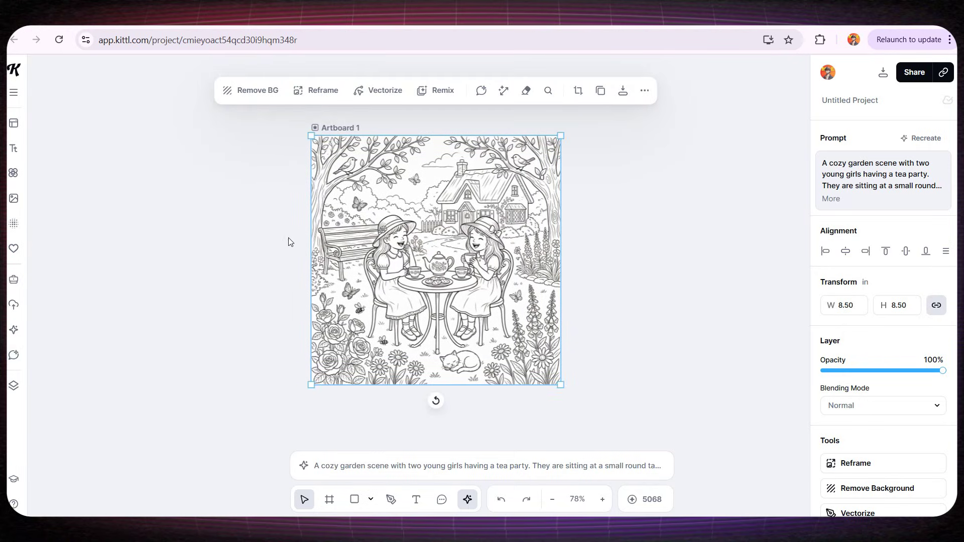
scroll(256, 334, "right", 3)
scroll(256, 334, "down", 1)
left_click(327, 284)
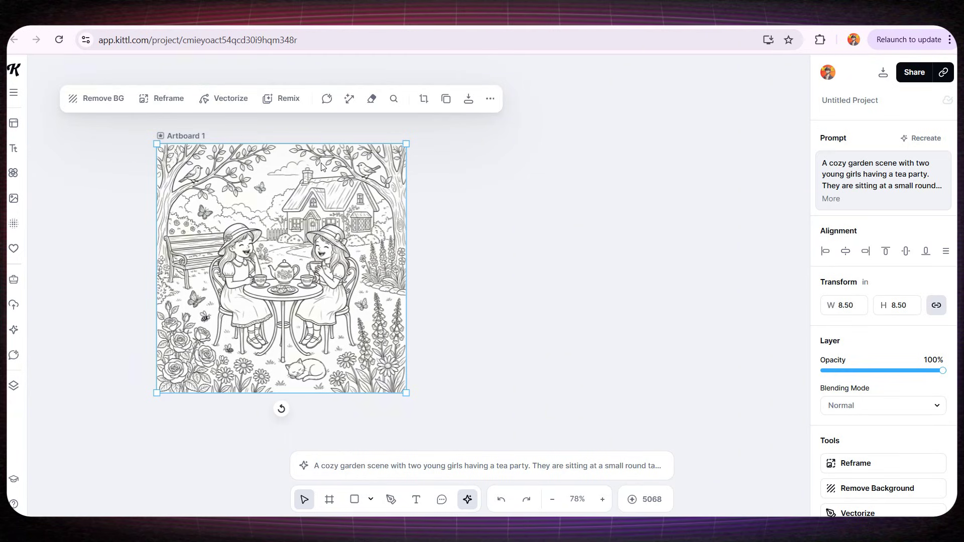
Add a smartboard to Artboard 1 with the prompt 'Delete the cat and add a dog'
left_click(185, 136)
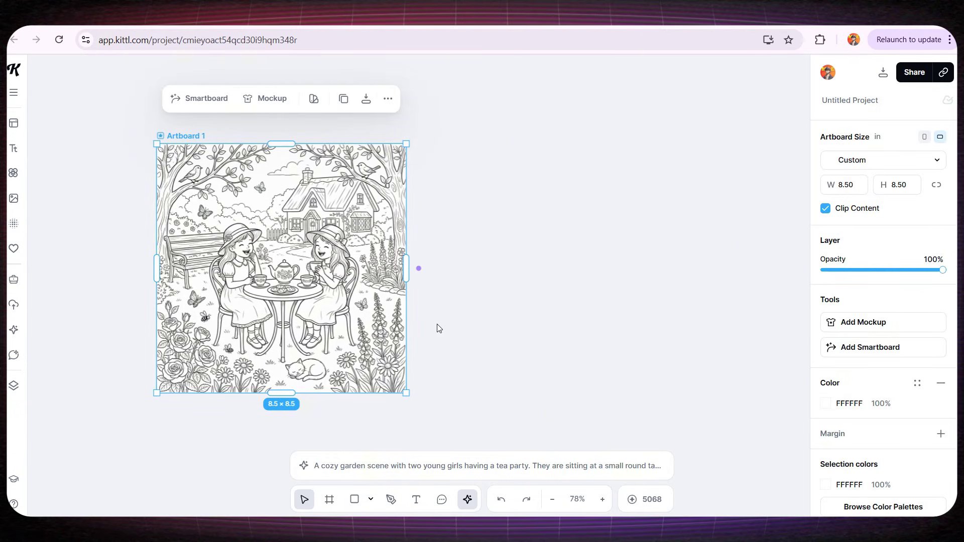
left_click(423, 274)
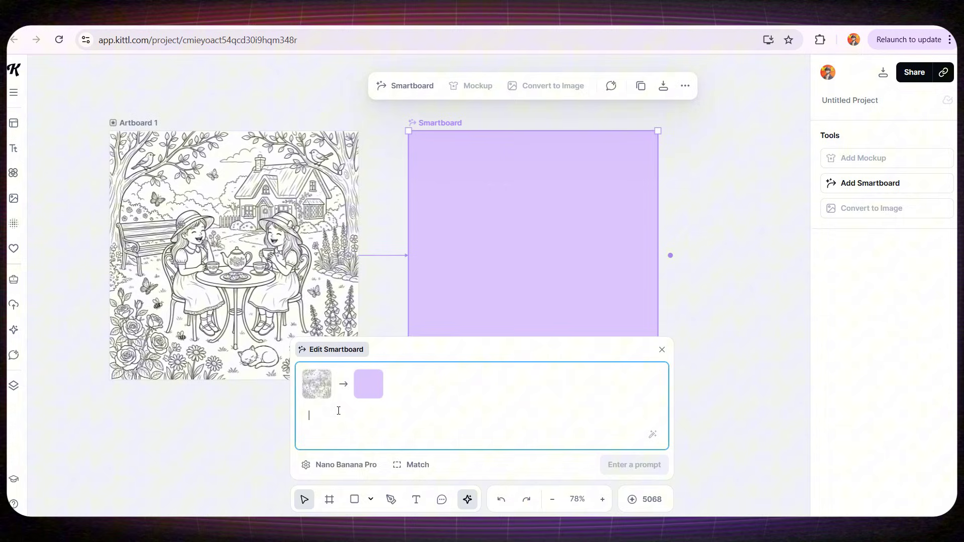
type("Delete the cat and add a dog")
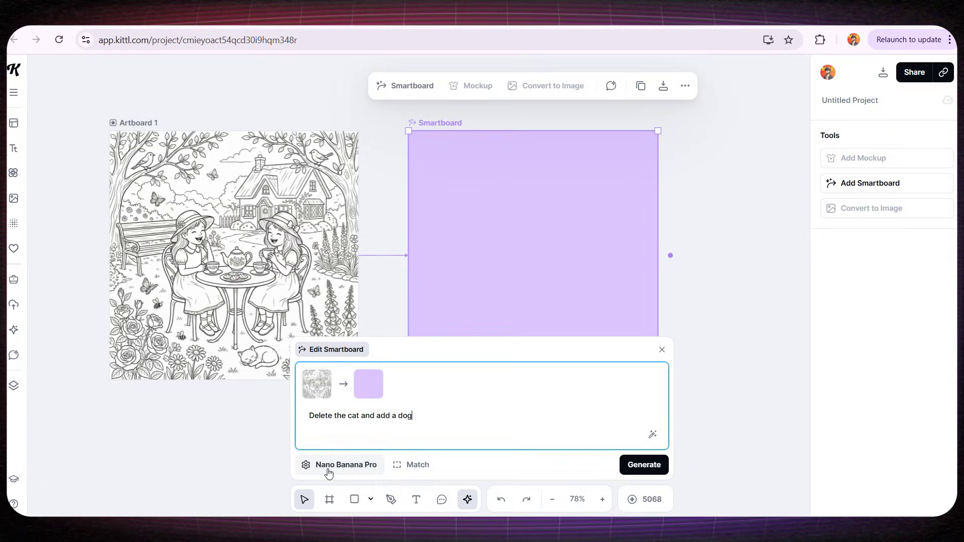
Generate the dog edit with Nano Banana, keeping Match Input proportions
left_click(326, 466)
scroll(328, 351, "down", 2)
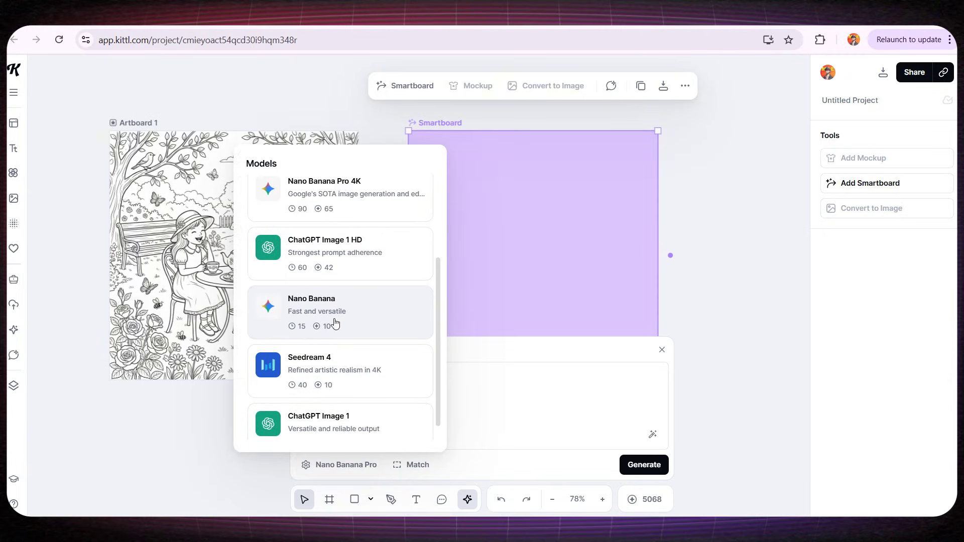
left_click(332, 322)
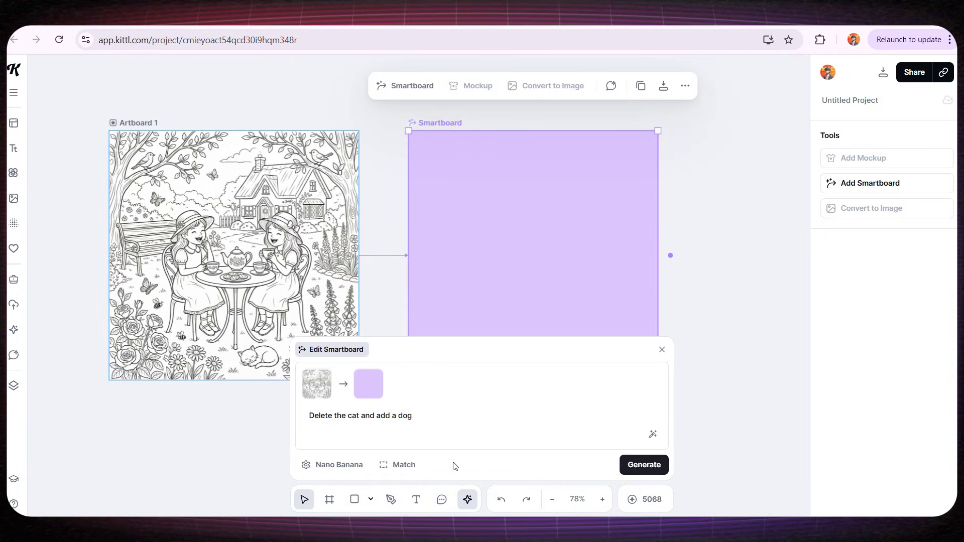
left_click(400, 469)
left_click(401, 469)
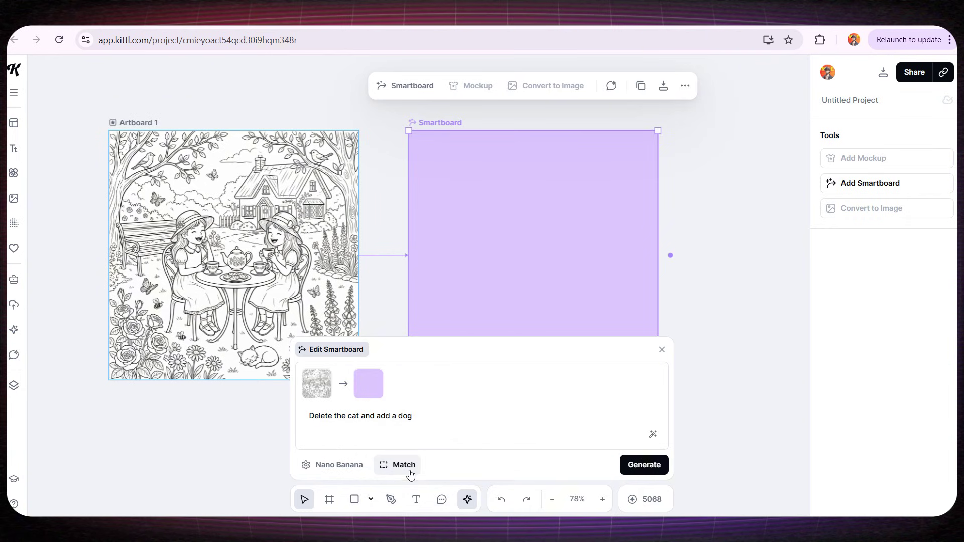
left_click(649, 470)
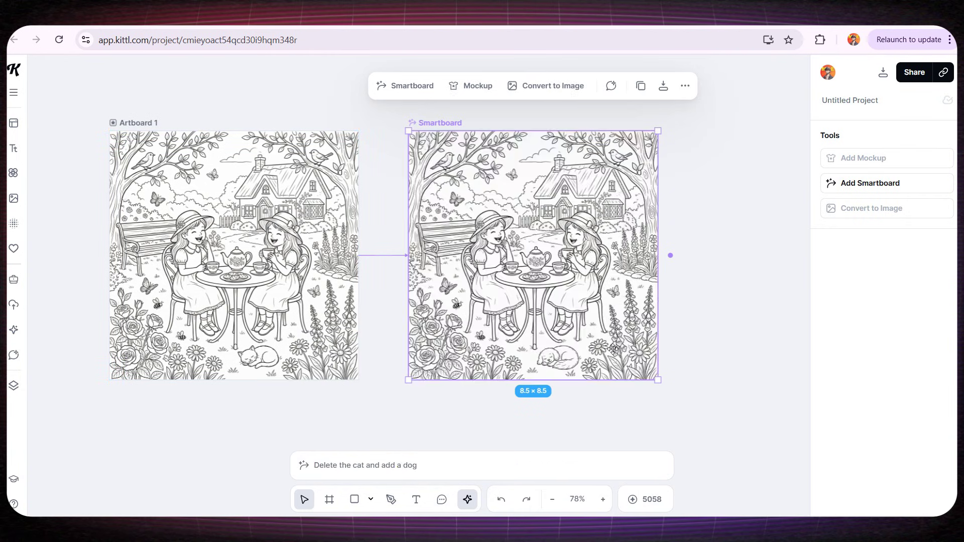
scroll(614, 350, "up", 10)
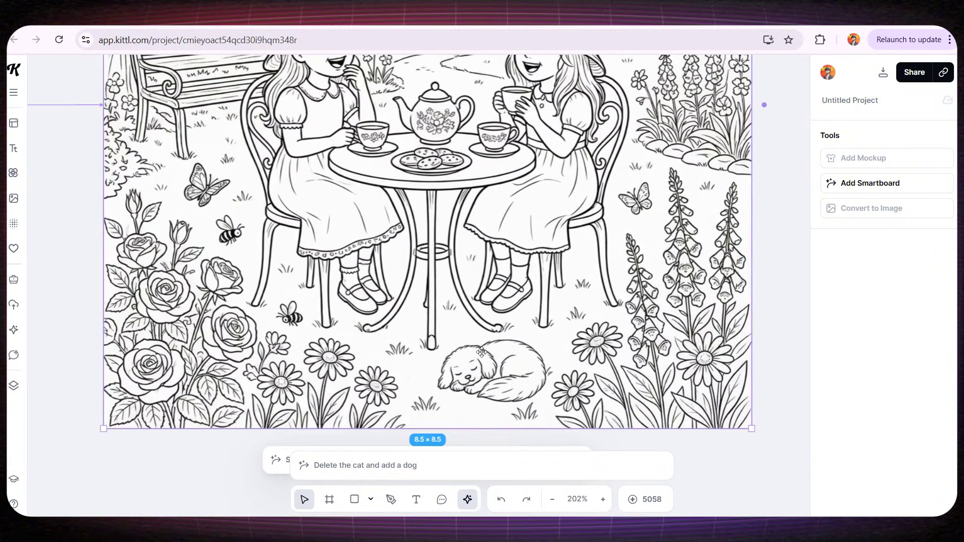
scroll(489, 364, "down", 6)
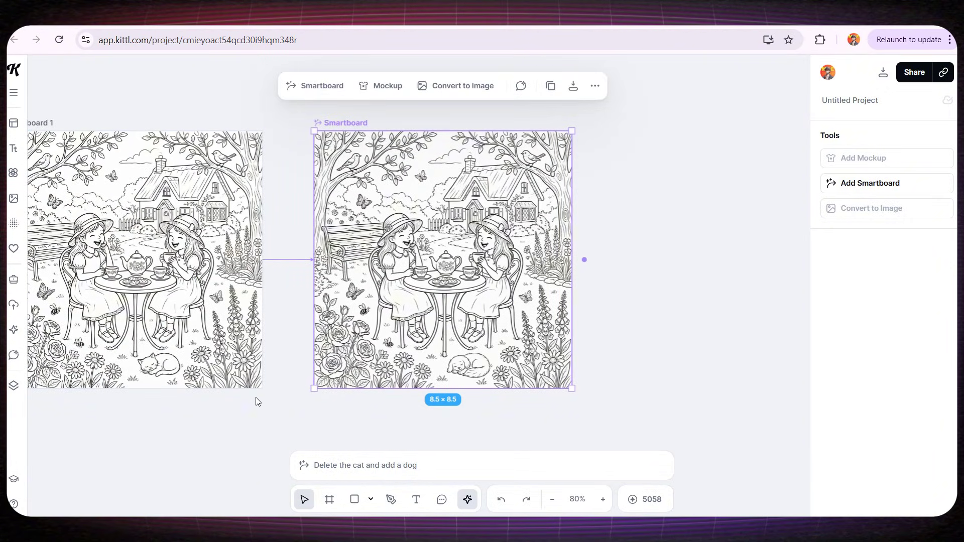
left_click_drag(257, 400, 383, 413)
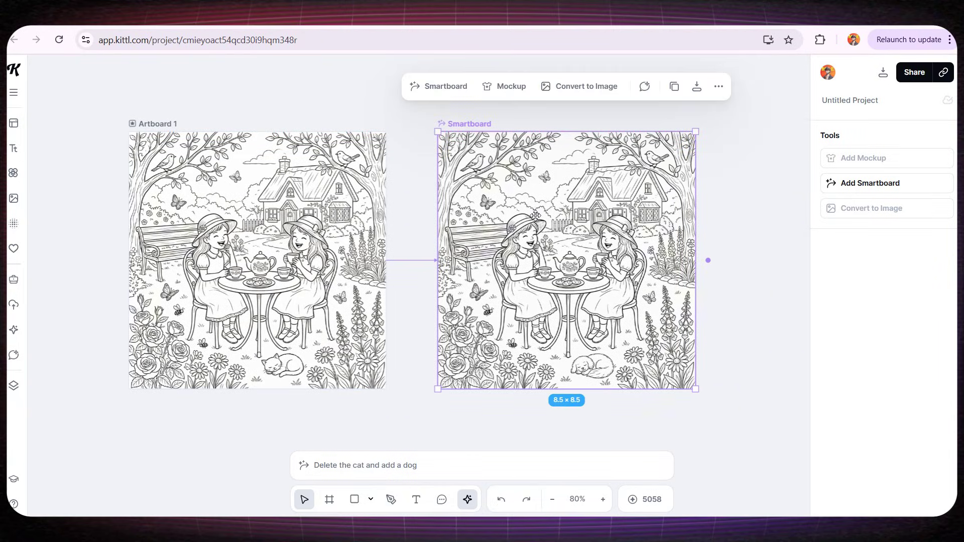
Delete the smartboard and add a new blank artboard from Artboard 1's options
key("BackSpace")
right_click(163, 127)
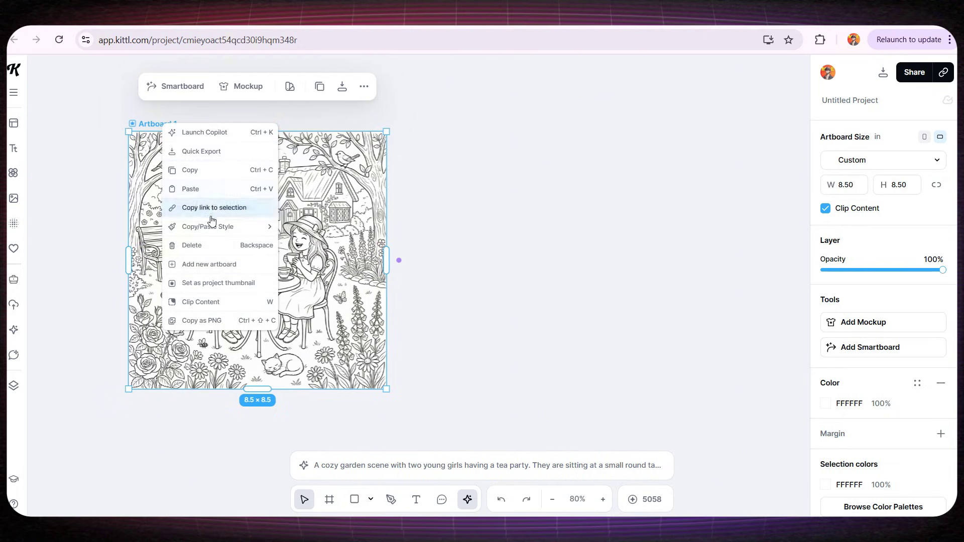
left_click(217, 265)
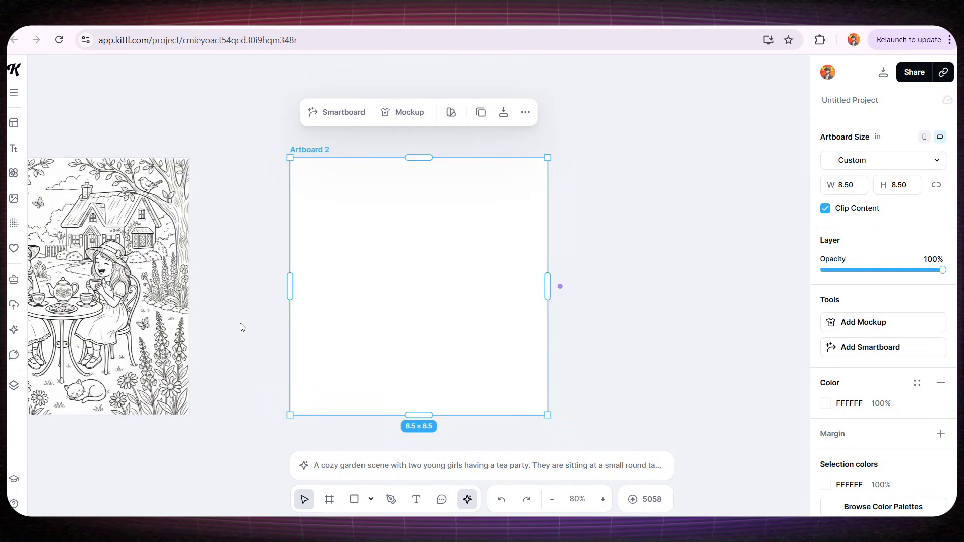
Generate the Magical Forest page on the new artboard from the chat's prompt
scroll(262, 396, "left", 5)
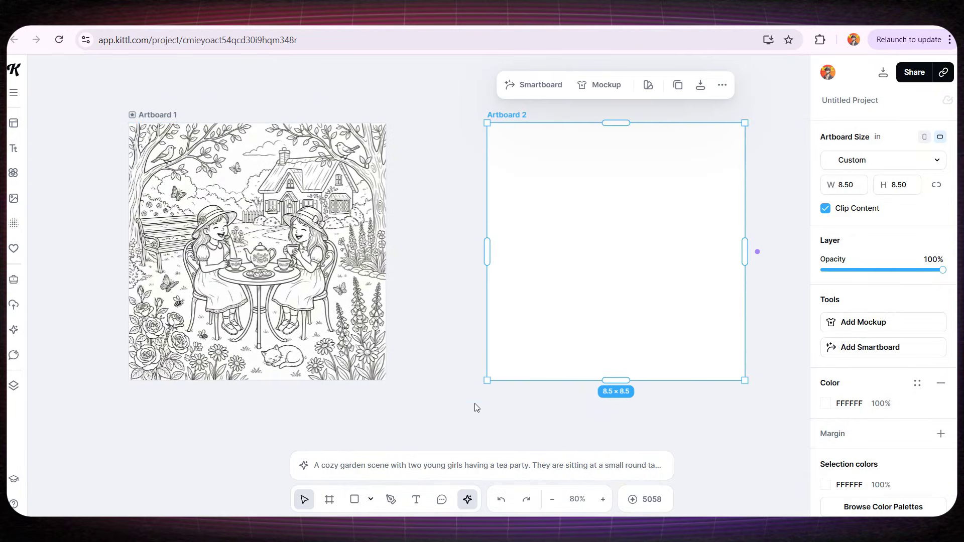
left_click(13, 354)
scroll(72, 201, "down", 2)
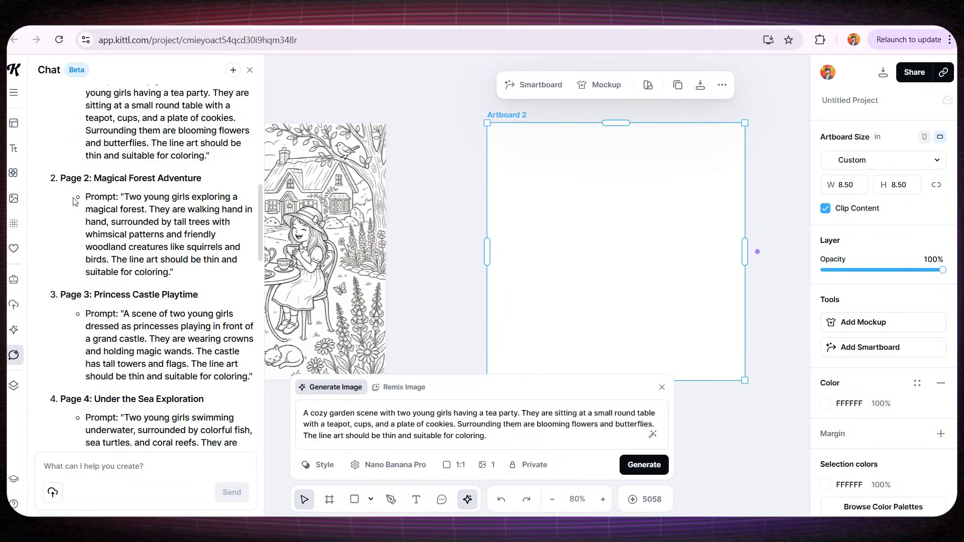
left_click_drag(128, 198, 151, 259)
key("ctrl+c")
left_click(444, 422)
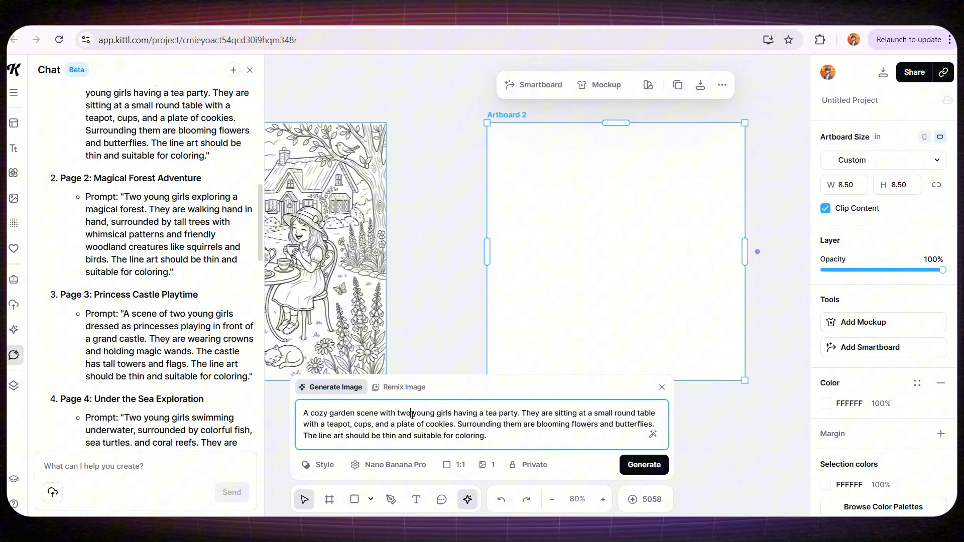
key("ctrl+a")
key("ctrl+v")
key("Return")
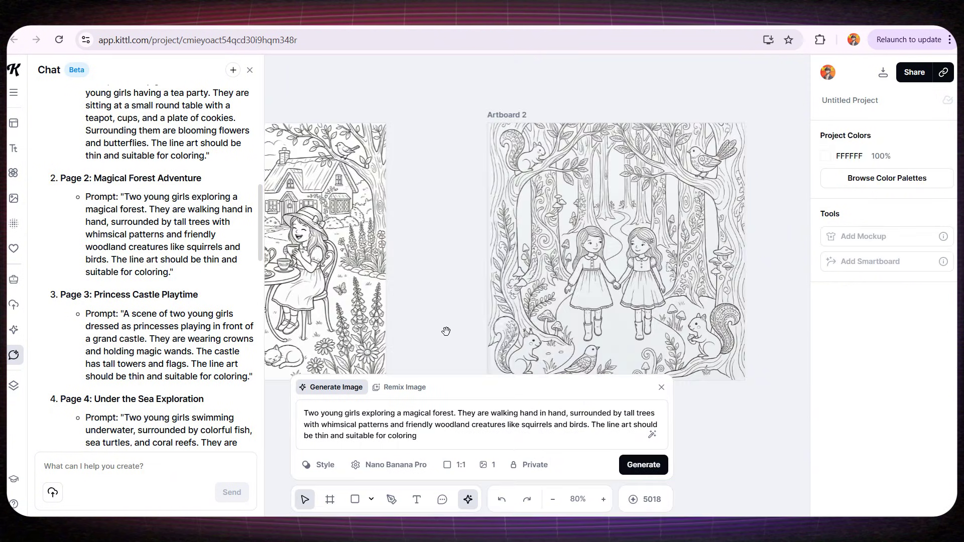
Delete the forest image along with Artboard 2
left_click_drag(445, 331, 538, 304)
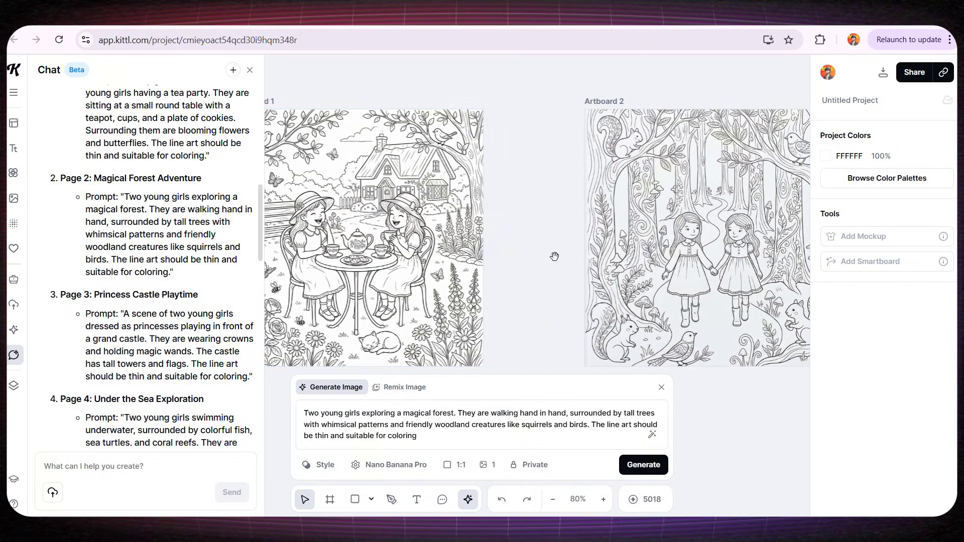
scroll(554, 257, "right", 3)
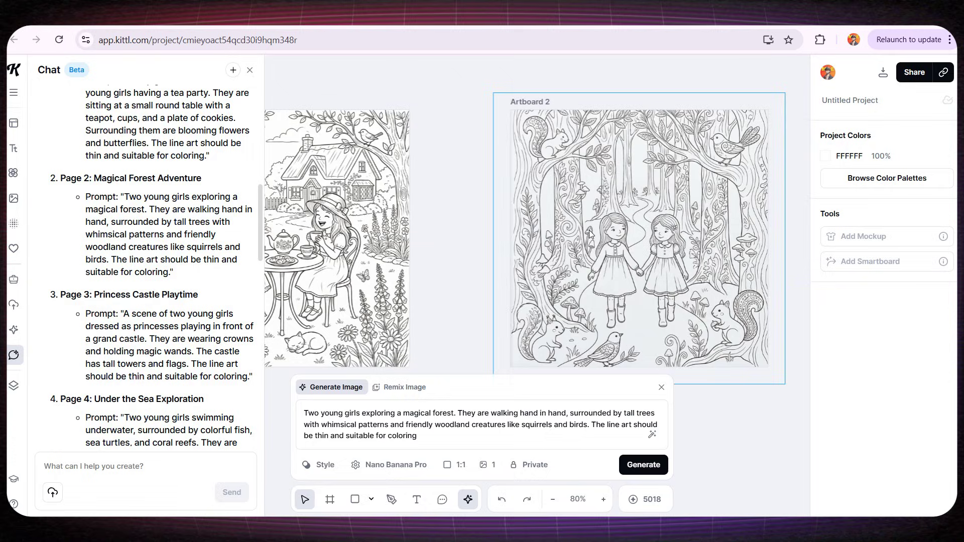
left_click(622, 254)
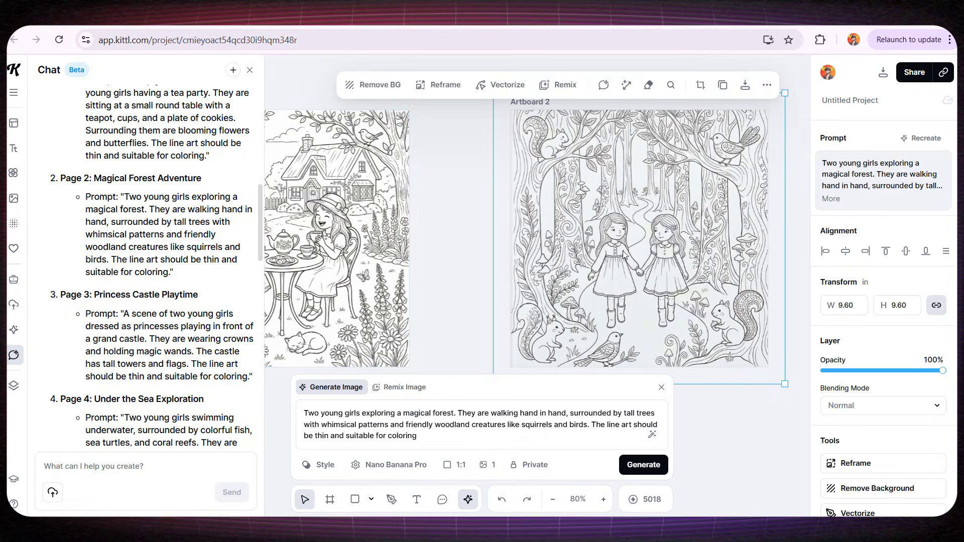
key("Delete")
key("Delete")
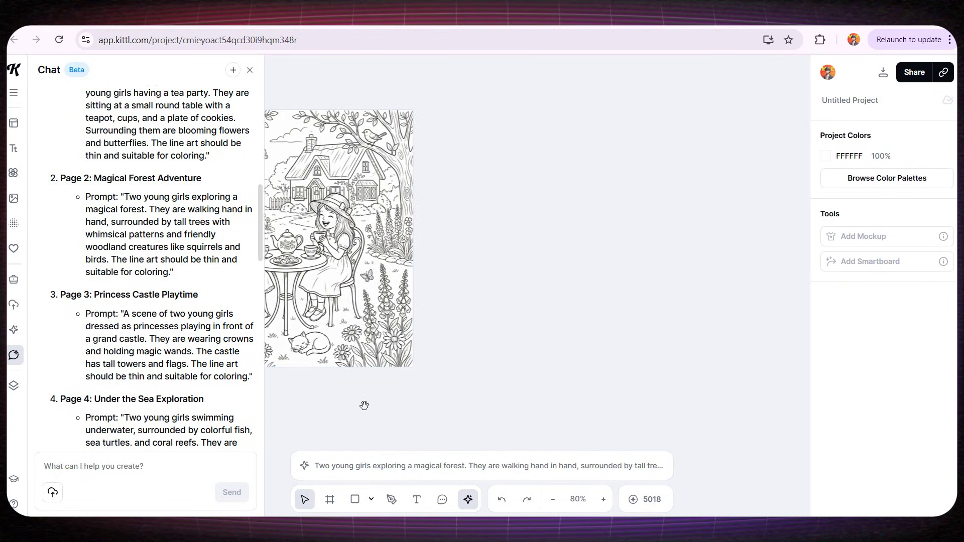
Add a smartboard linked to Artboard 1 and paste the Page 2 forest prompt
left_click_drag(364, 406, 551, 420)
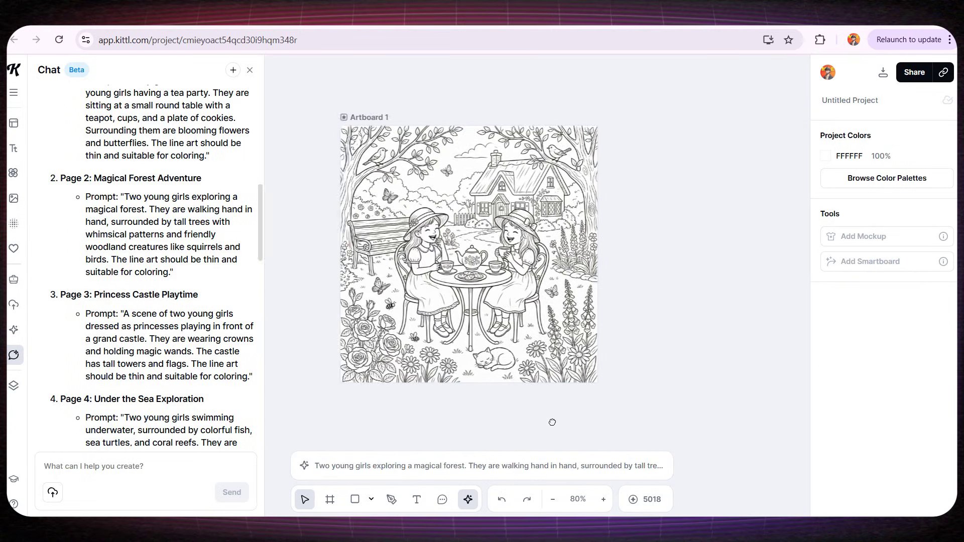
left_click(375, 118)
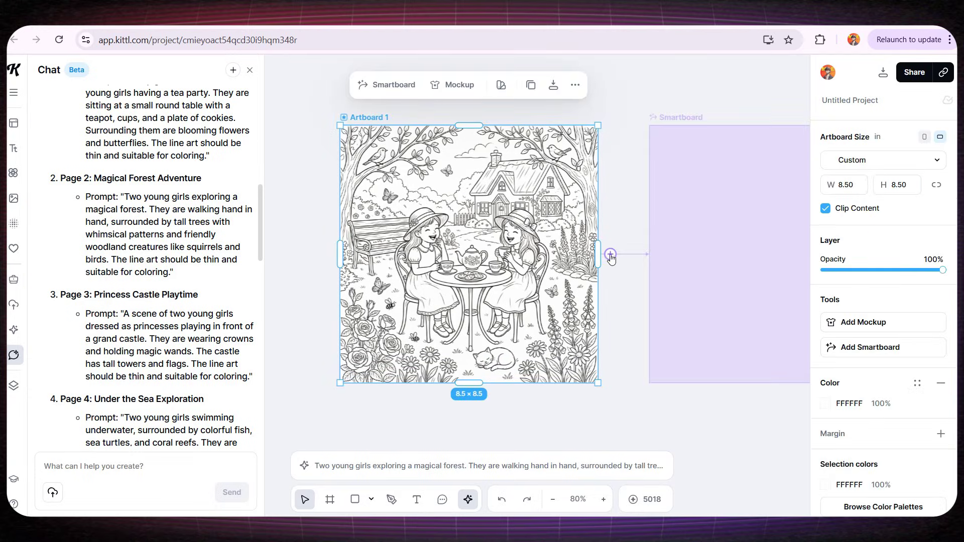
left_click(611, 254)
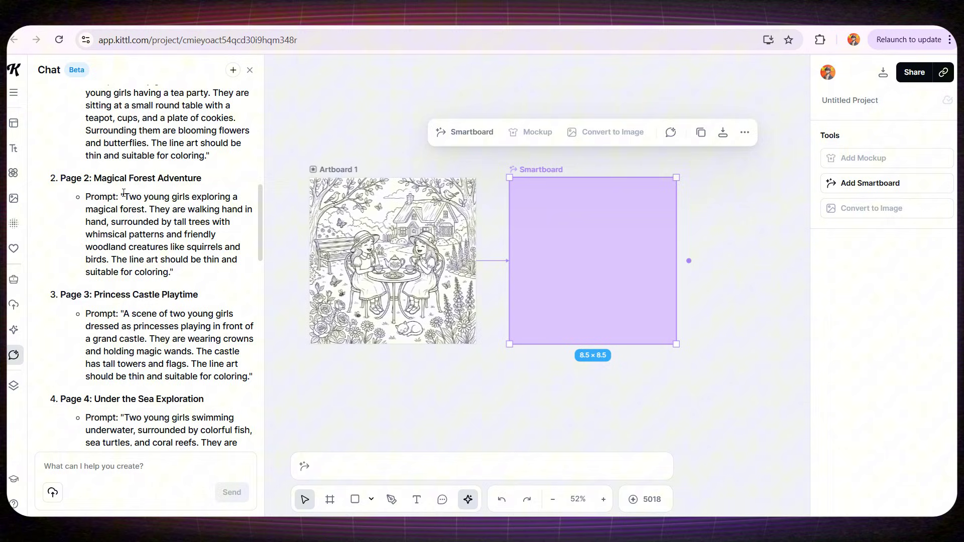
left_click_drag(125, 196, 170, 274)
key("ctrl+c")
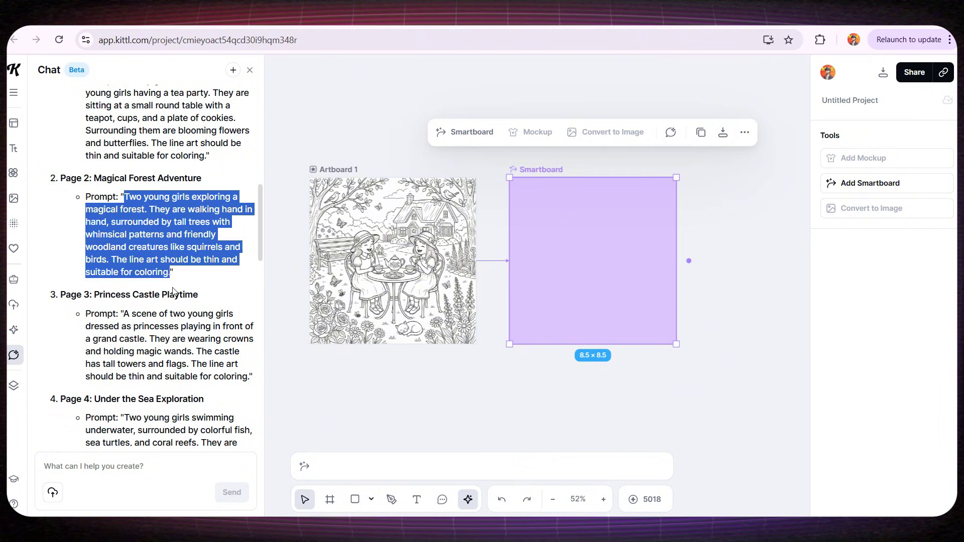
left_click(469, 457)
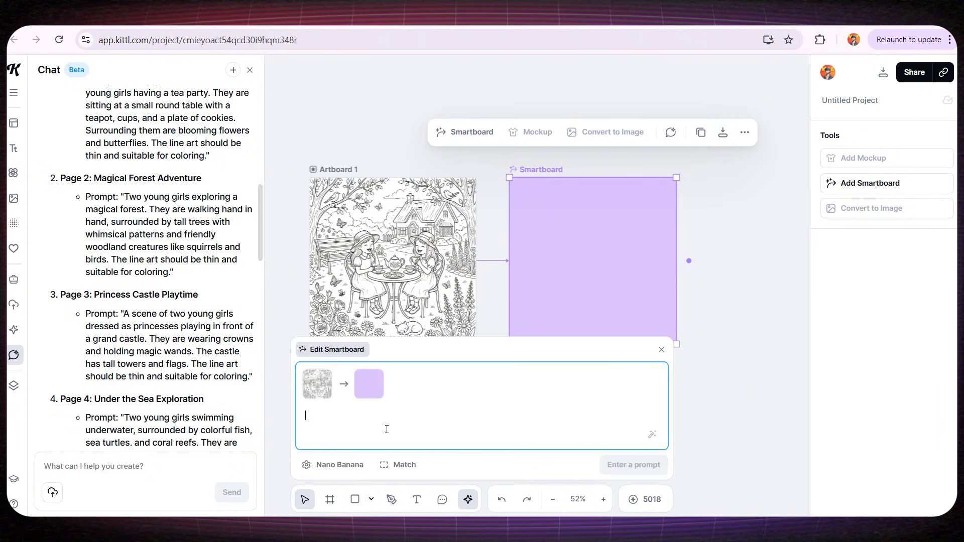
key("ctrl+v")
Generate the forest page with Nano Banana Pro, then add a second linked smartboard
left_click(332, 464)
scroll(317, 301, "up", 2)
left_click(322, 271)
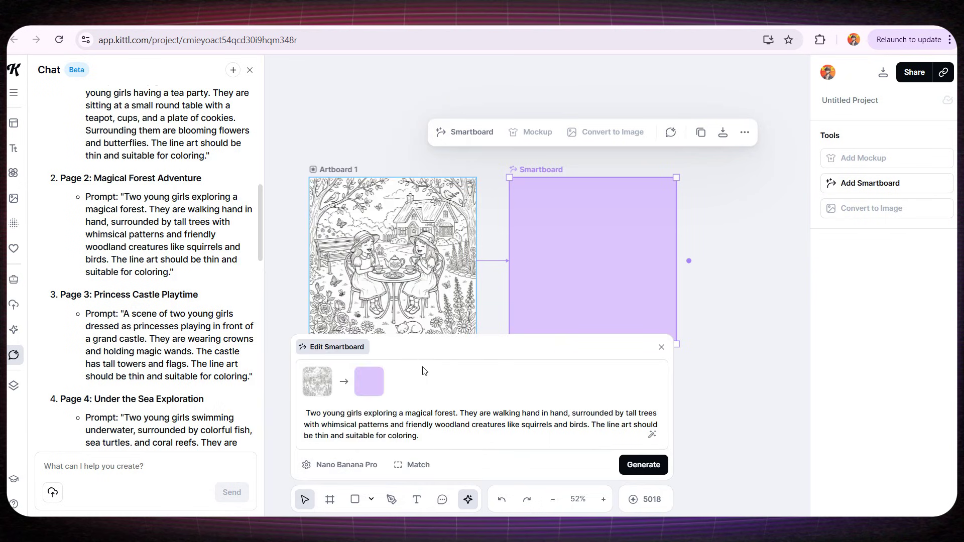
left_click(621, 470)
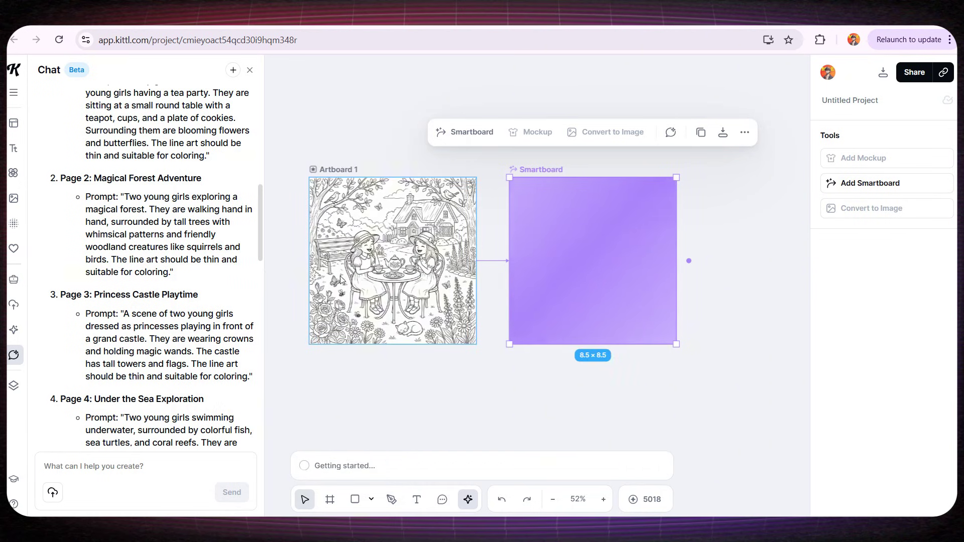
left_click(331, 168)
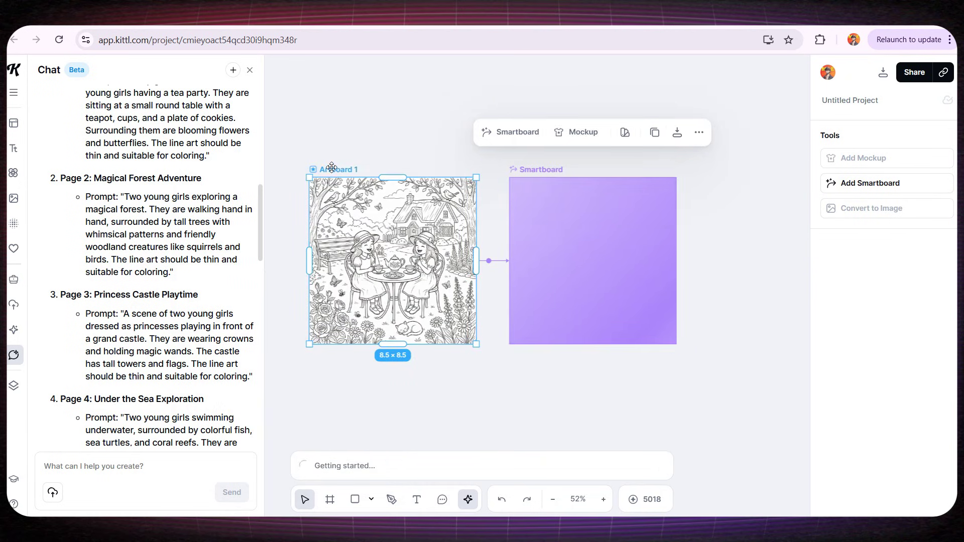
left_click(489, 262)
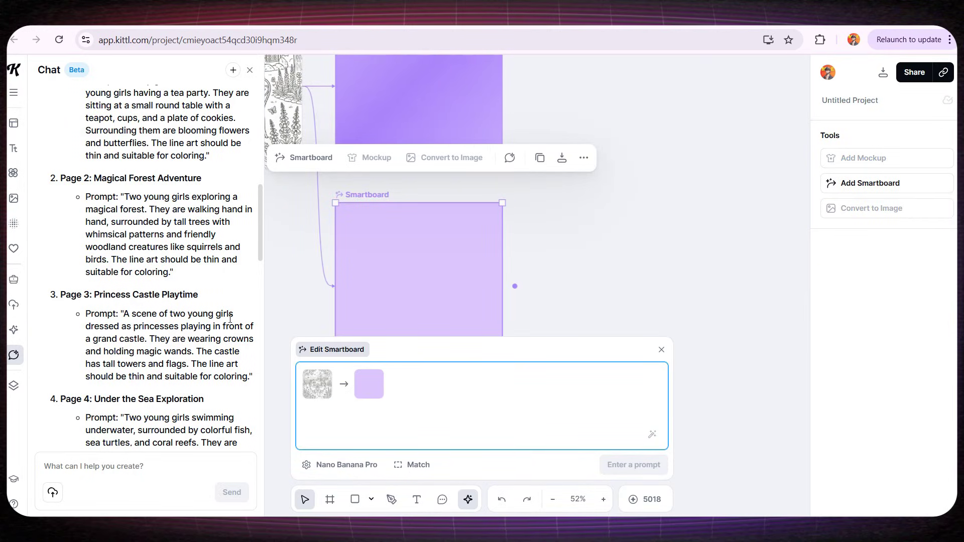
Generate the Page 3 princess castle prompt on the new smartboard, then copy the Page 7 space prompt
scroll(124, 327, "down", 1)
left_click_drag(123, 251, 250, 315)
key("ctrl+c")
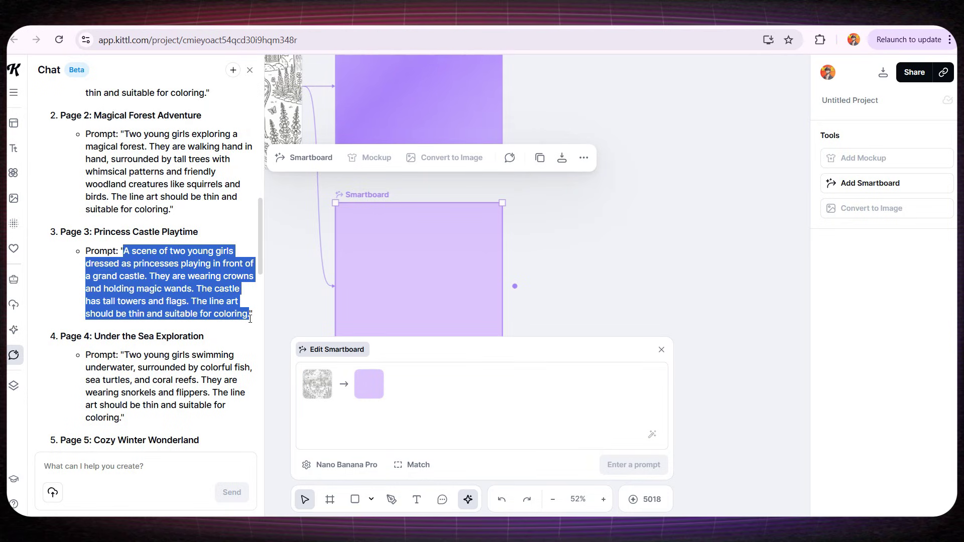
left_click(306, 412)
key("ctrl+v")
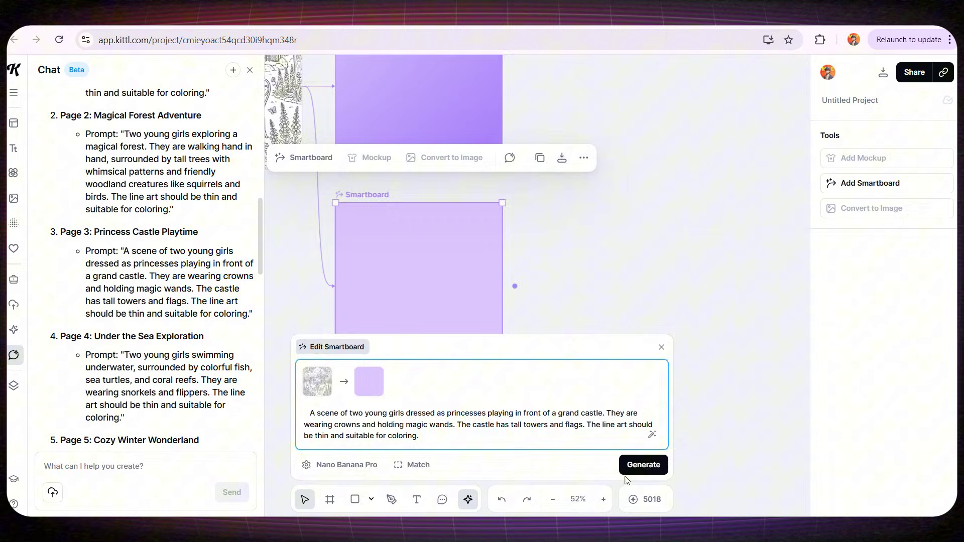
left_click(641, 465)
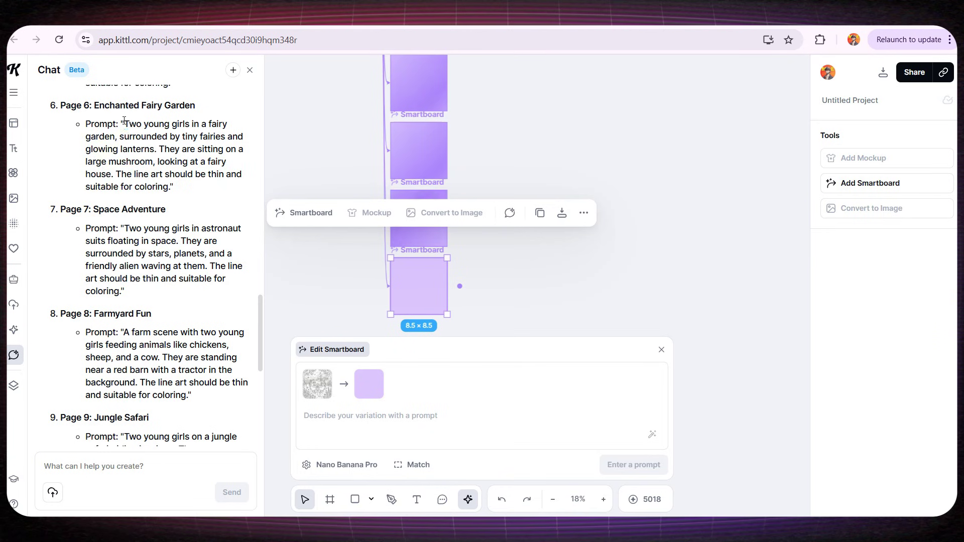
left_click_drag(124, 123, 174, 187)
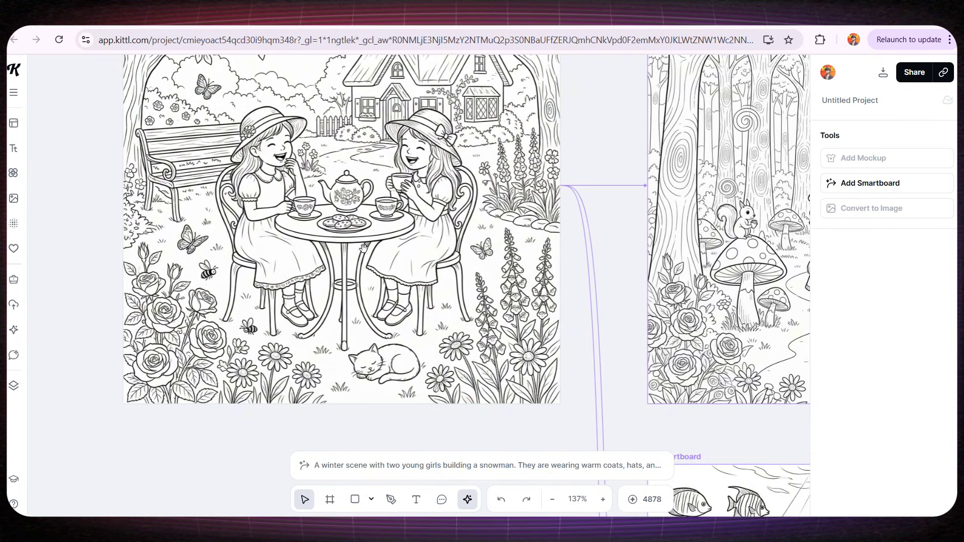
scroll(375, 267, "down", 2)
Pan and zoom across the canvas to review the forest, underwater and snowman smartboard pages
scroll(367, 296, "up", 5)
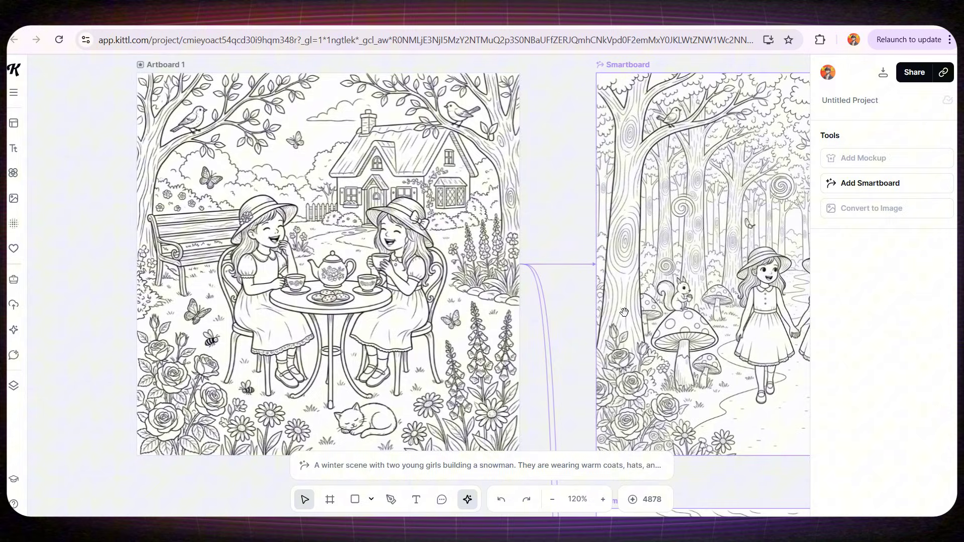
left_click_drag(668, 308, 362, 303)
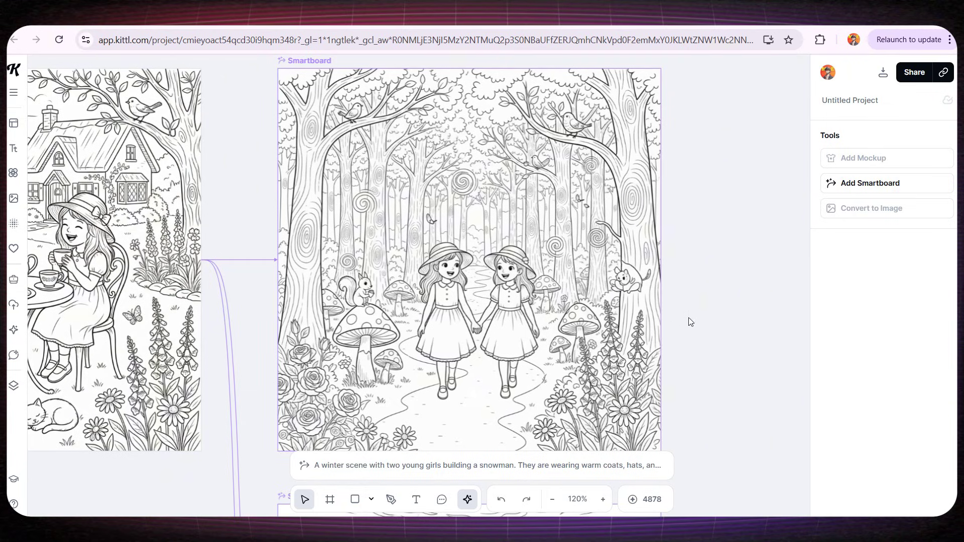
scroll(726, 372, "down", 8)
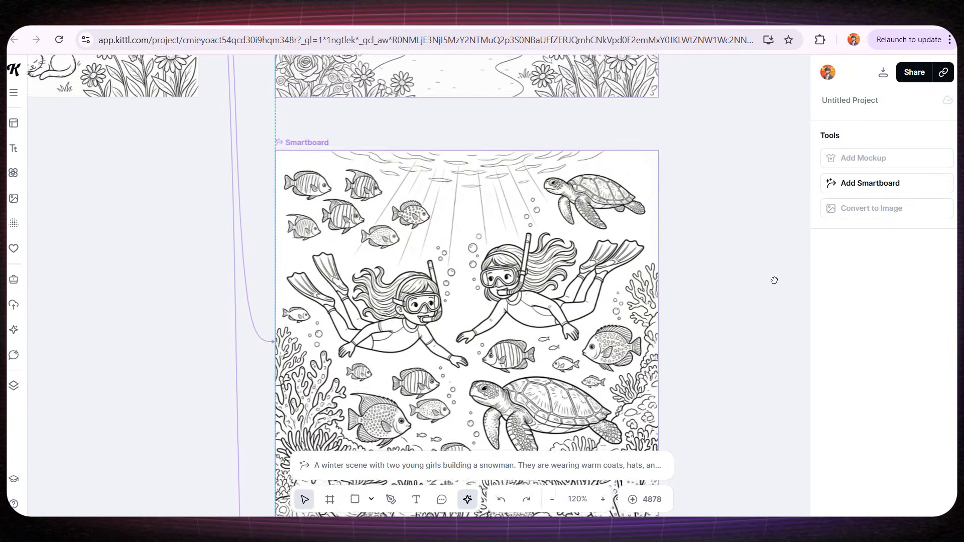
scroll(786, 231, "down", 1)
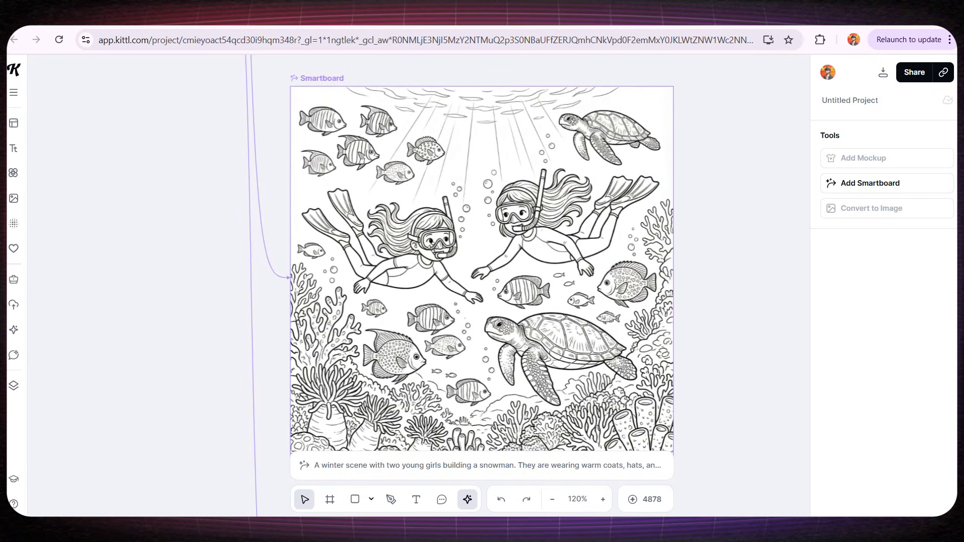
scroll(704, 443, "down", 7)
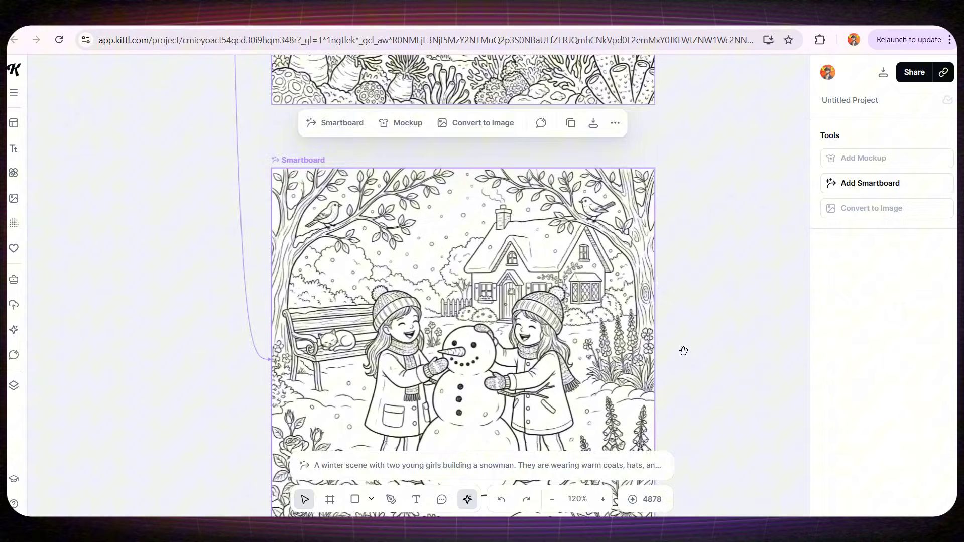
scroll(683, 350, "down", 2)
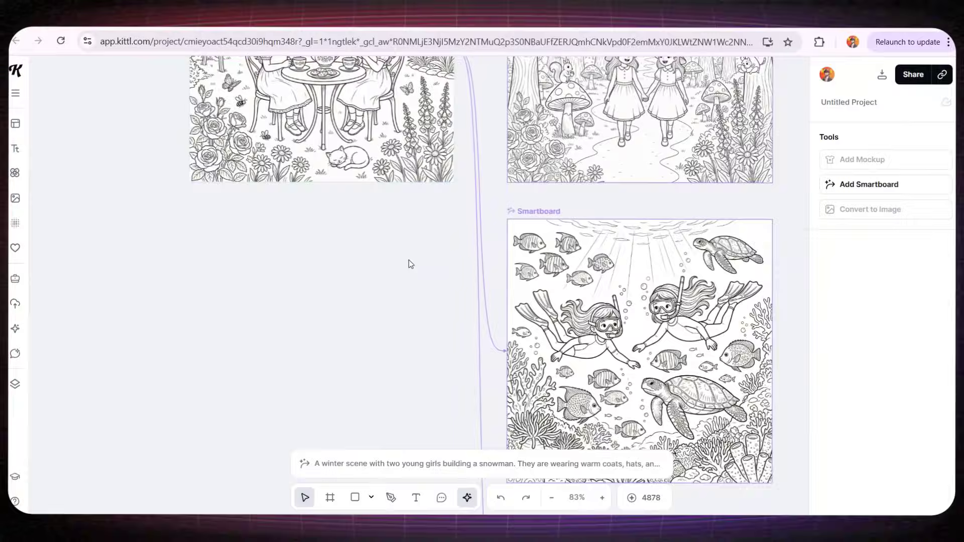
Set the download to export all artboards as one combined PDF, then begin editing the resolution
scroll(410, 264, "down", 5)
left_click(642, 414)
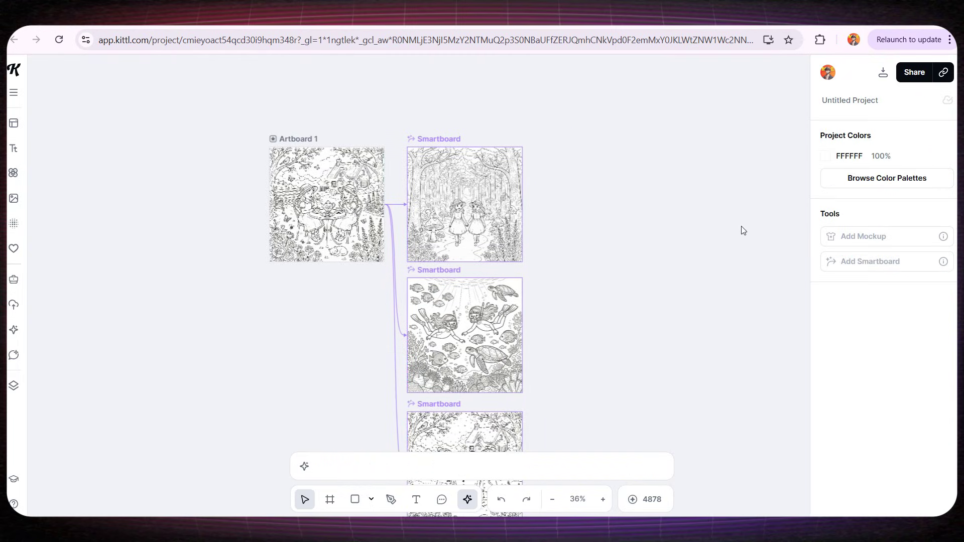
left_click(880, 77)
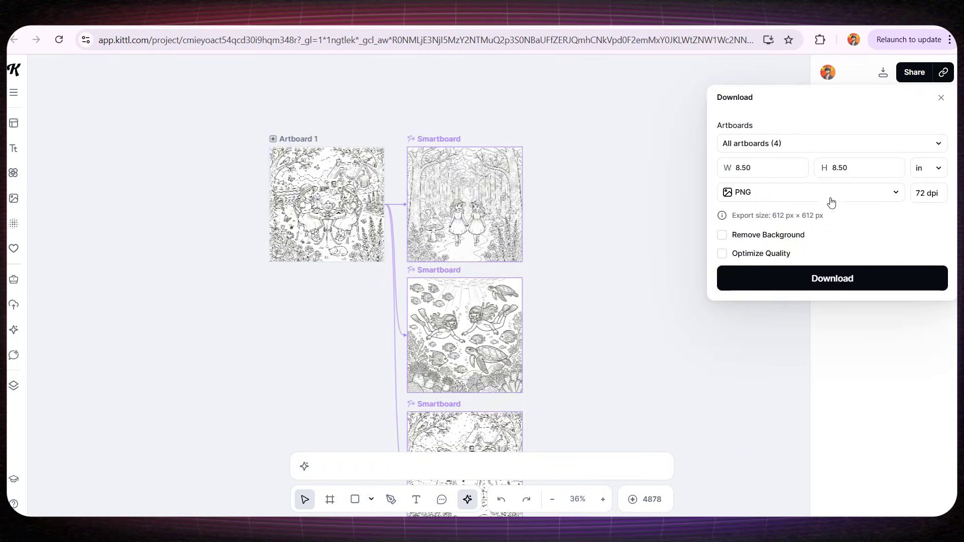
left_click(863, 195)
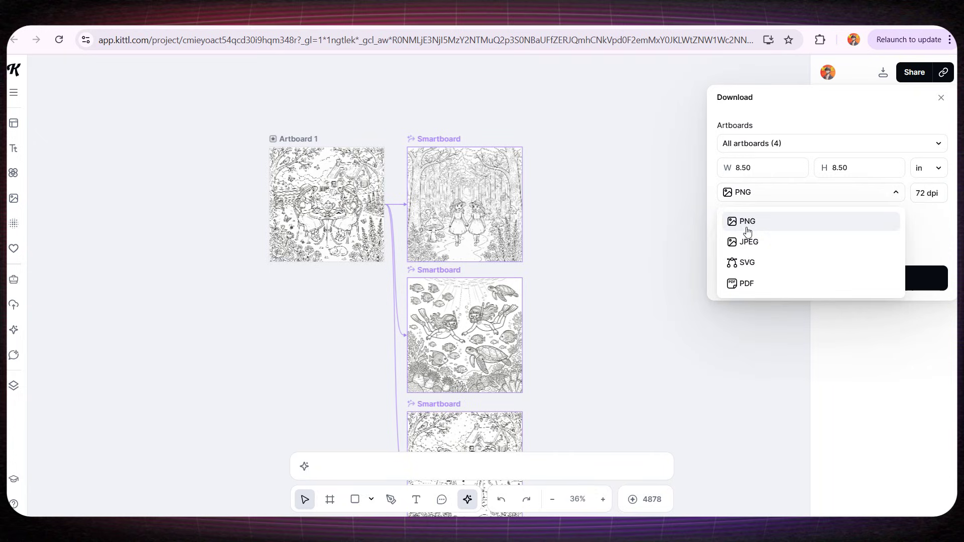
left_click(749, 281)
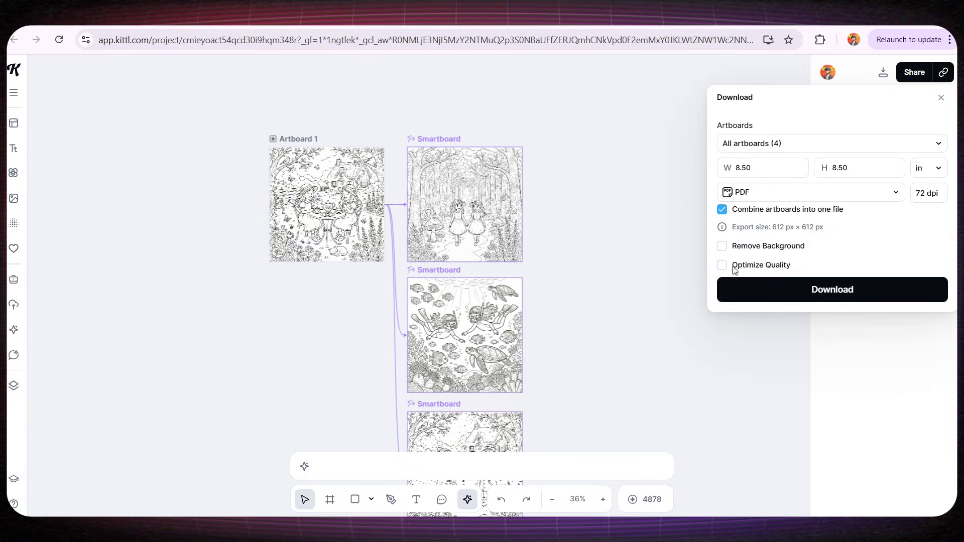
left_click(926, 193)
Enter 3 as the resolution and download the four pages as one PDF
type("300")
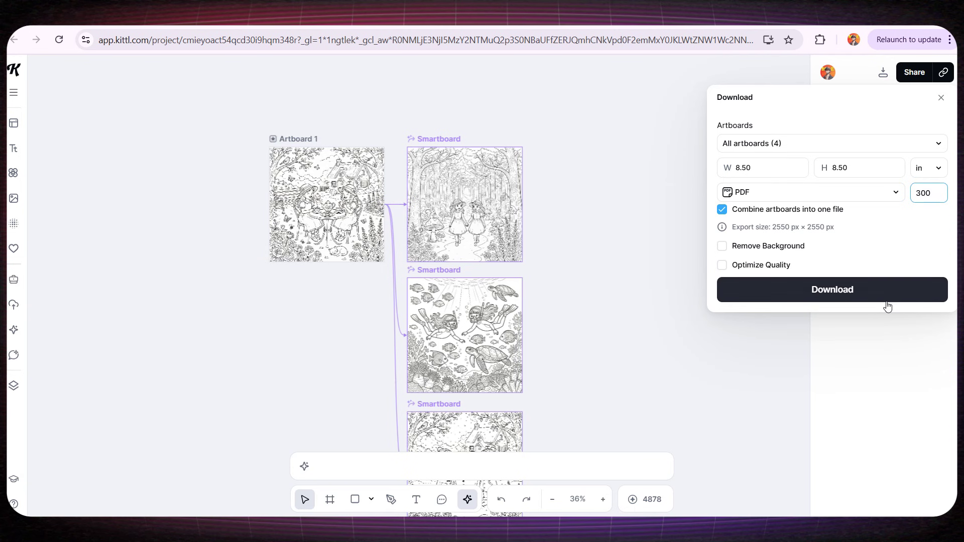
left_click(885, 300)
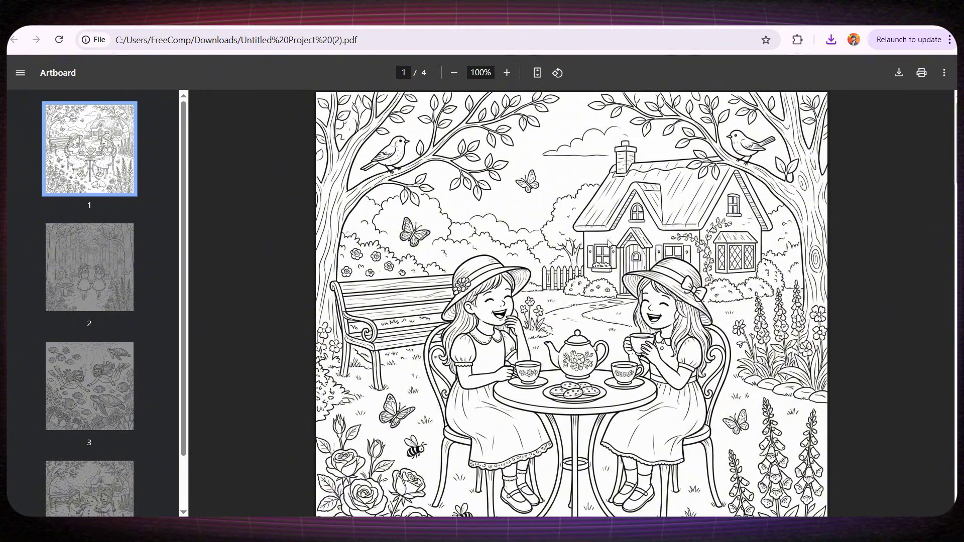
scroll(705, 316, "up", 2)
Scroll through pages 1–4 of the exported PDF in Chrome
scroll(705, 316, "down", 5)
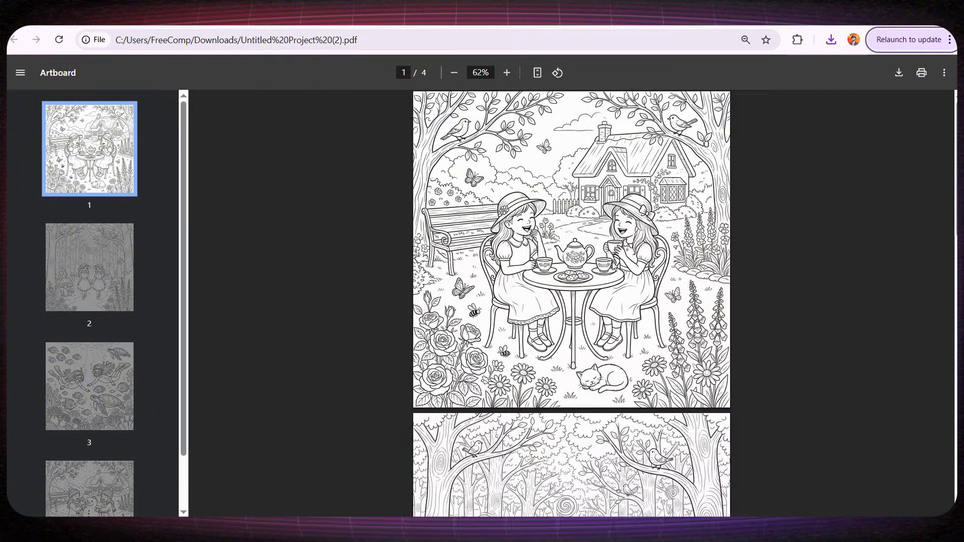
scroll(705, 315, "down", 5)
scroll(579, 256, "up", 3)
scroll(597, 302, "down", 3)
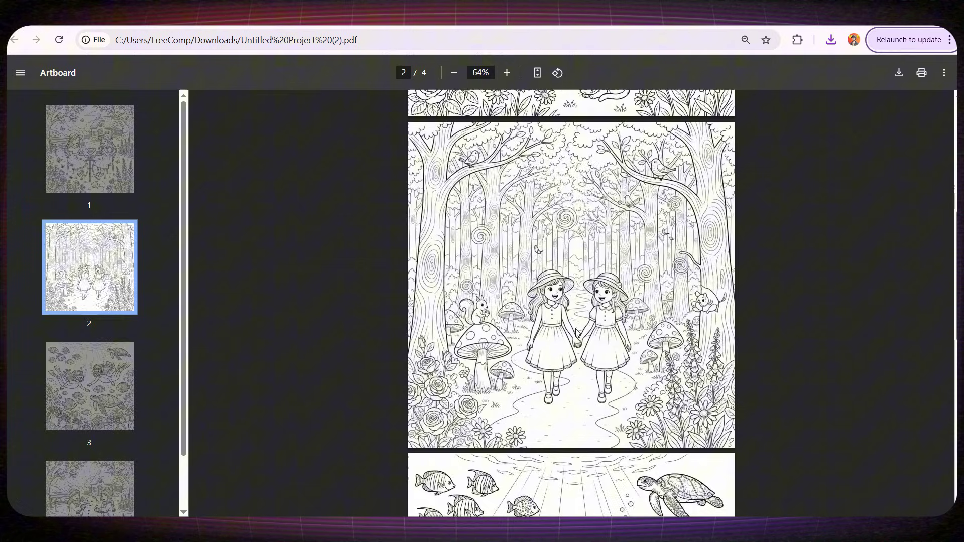
scroll(609, 336, "down", 5)
scroll(609, 336, "up", 3)
scroll(609, 336, "down", 5)
scroll(574, 409, "down", 4)
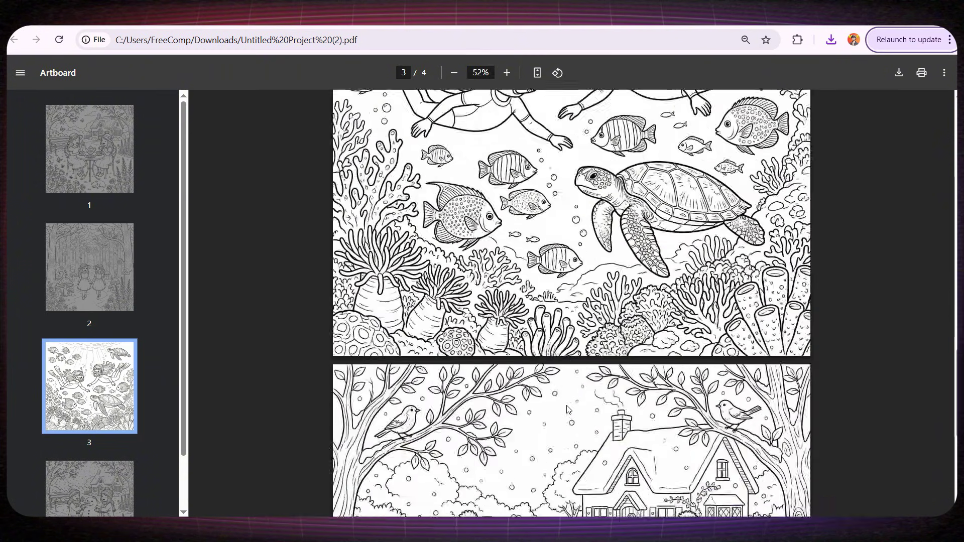
scroll(574, 409, "up", 4)
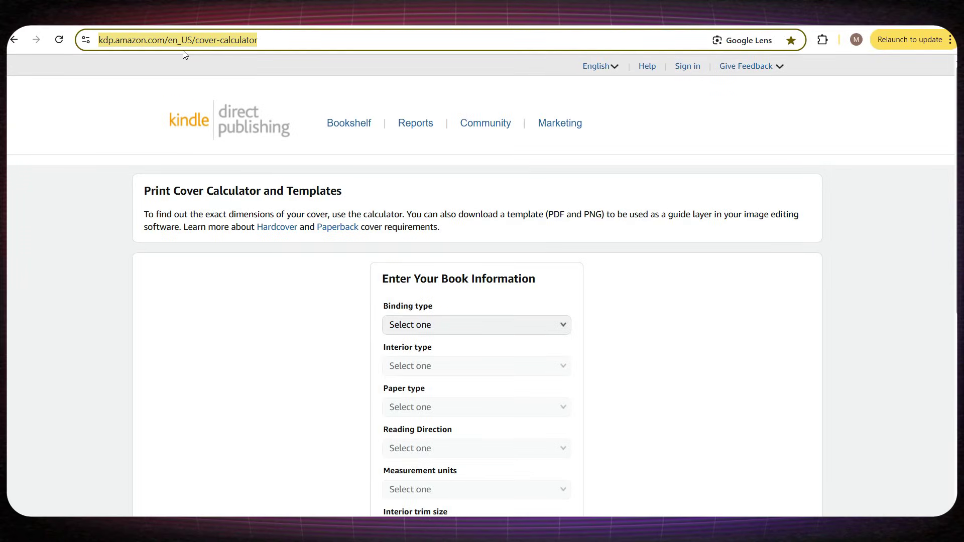
Choose Paperback binding, a Black & white interior and White paper in the cover calculator
left_click(286, 348)
scroll(299, 346, "down", 3)
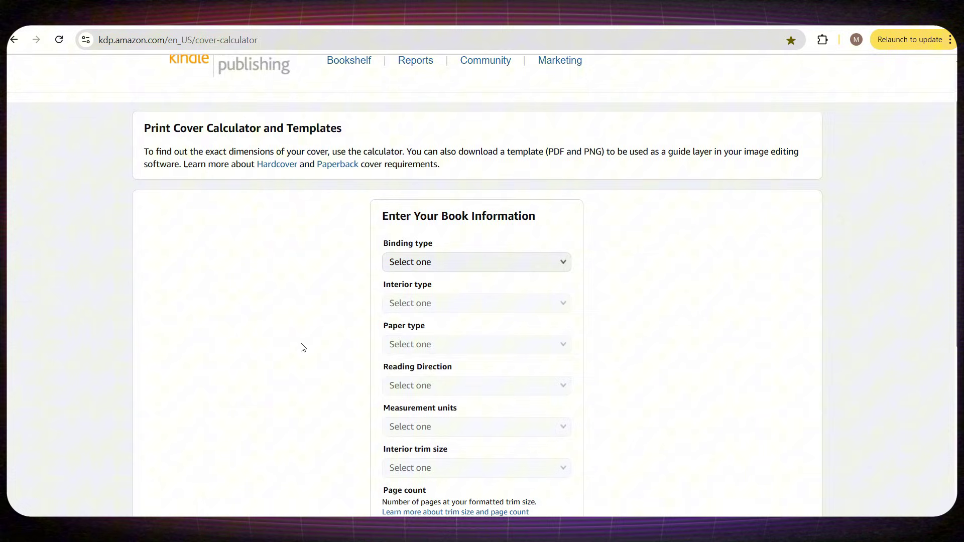
left_click(447, 201)
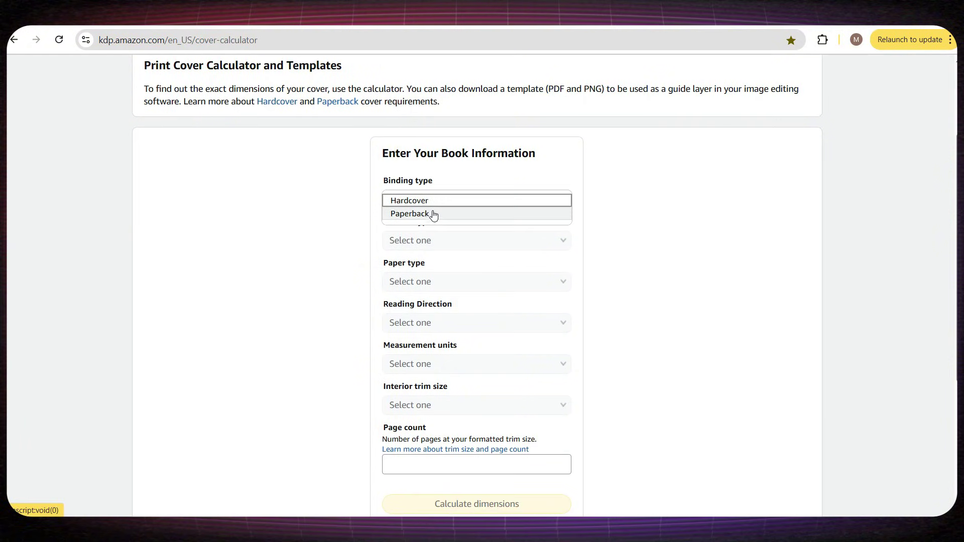
left_click(422, 214)
left_click(466, 244)
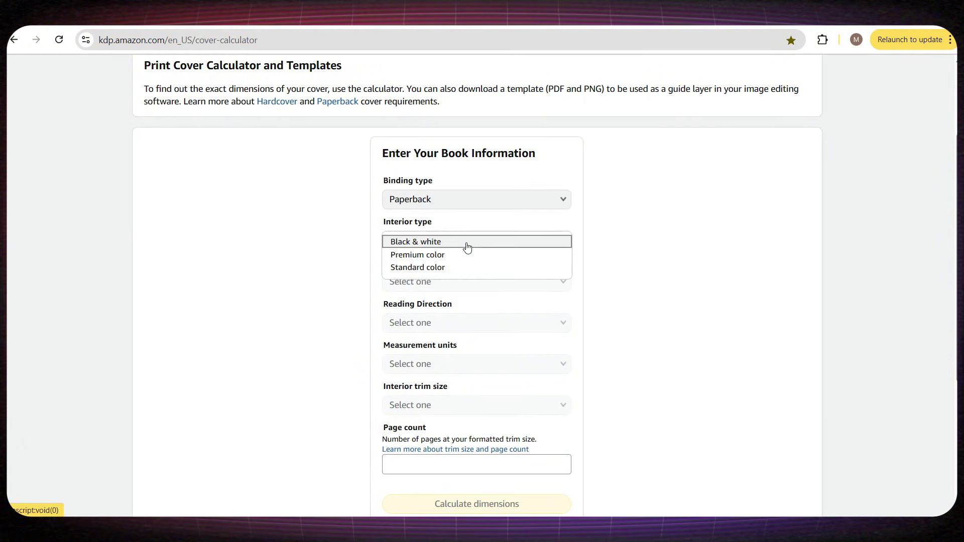
left_click(451, 243)
scroll(457, 237, "down", 1)
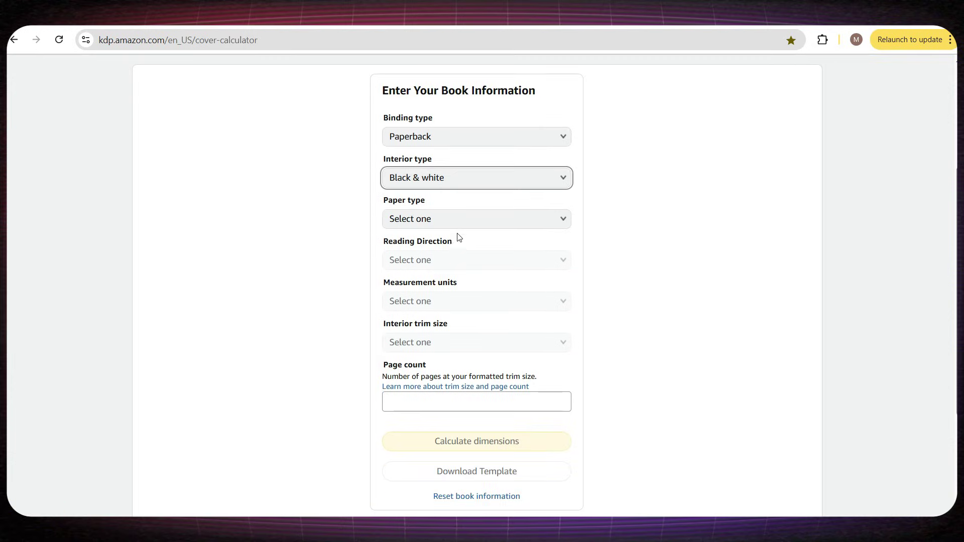
left_click(464, 224)
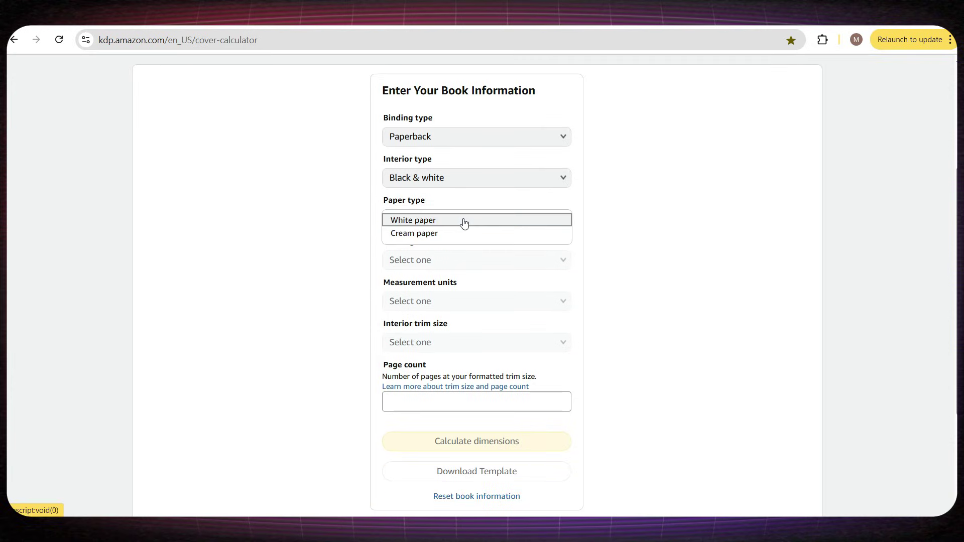
left_click(436, 222)
Set reading direction Left to Right, units to Inches and trim size 8.5 x 8.5 in
left_click(517, 261)
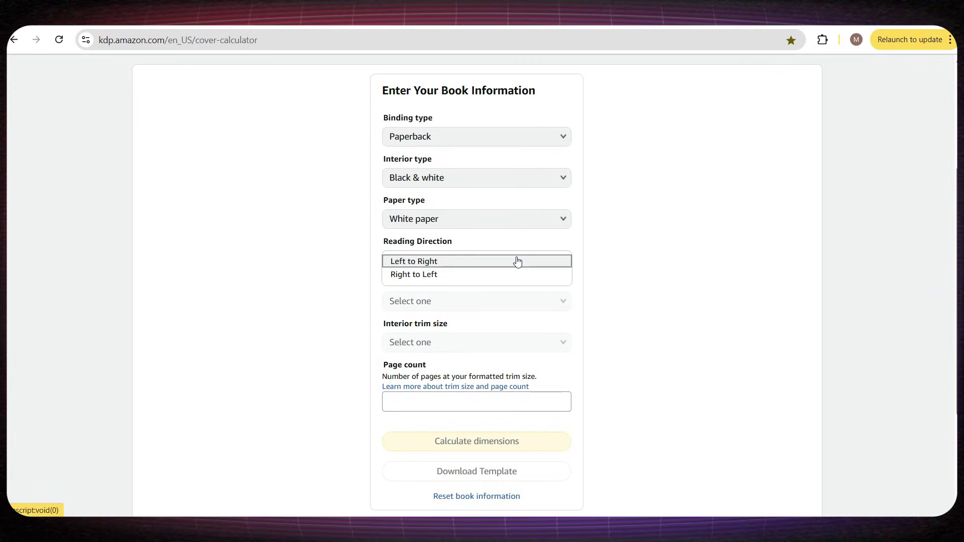
left_click(406, 261)
left_click(495, 302)
left_click(496, 303)
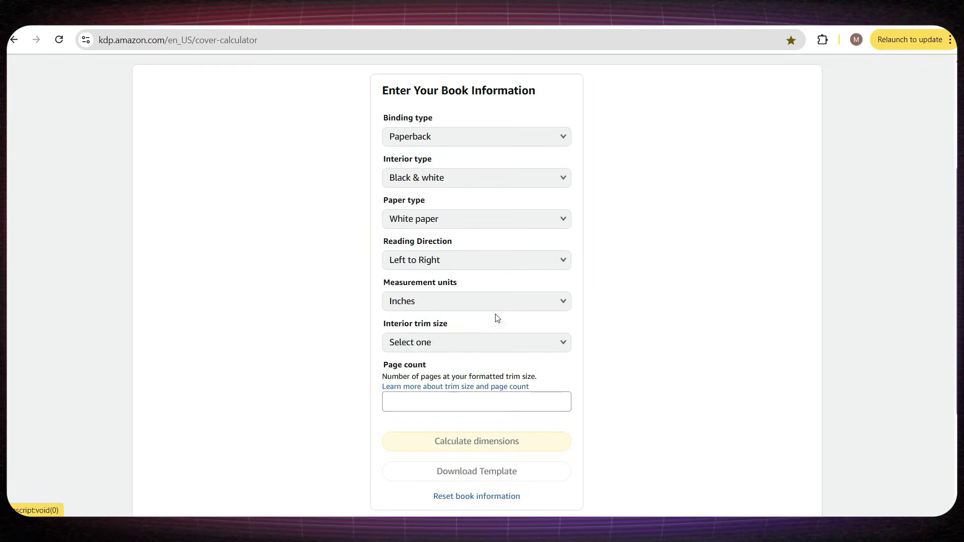
left_click(494, 343)
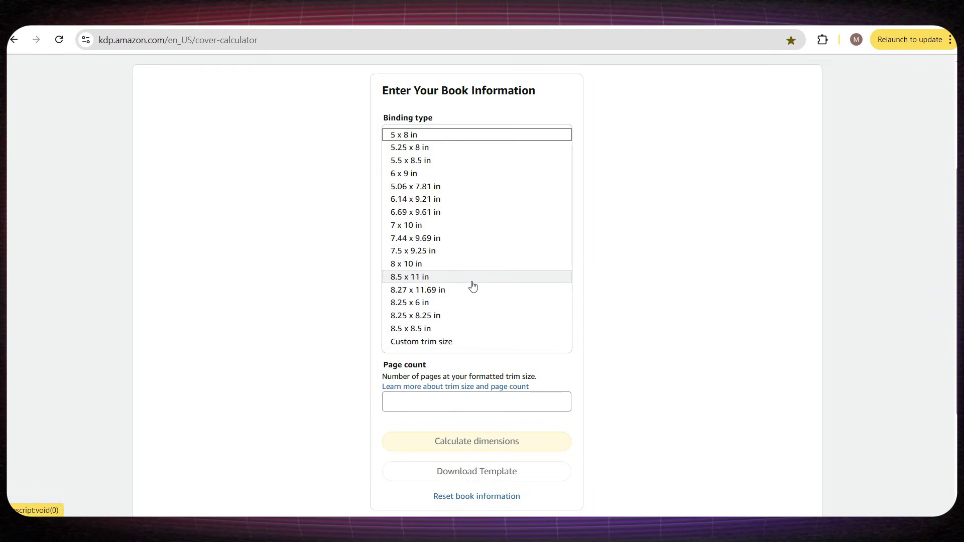
left_click(460, 329)
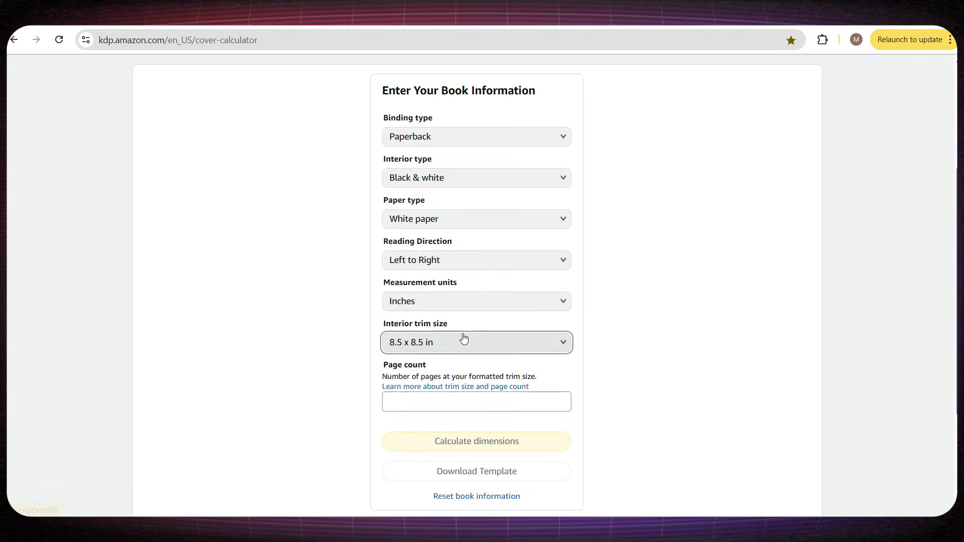
Enter a page count of 50 and calculate the 17.363 x 8.75 in full-cover dimensions
scroll(461, 335, "down", 1)
left_click(462, 336)
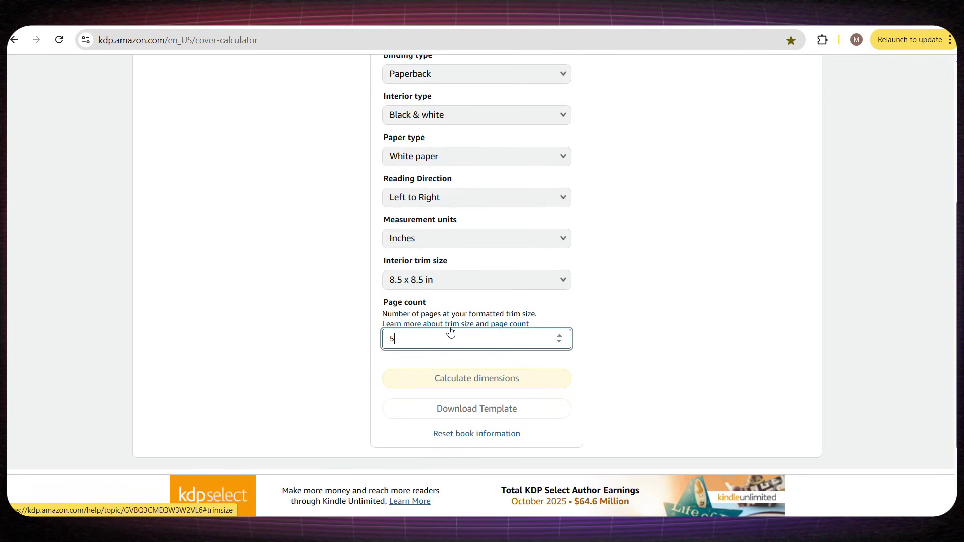
left_click(652, 393)
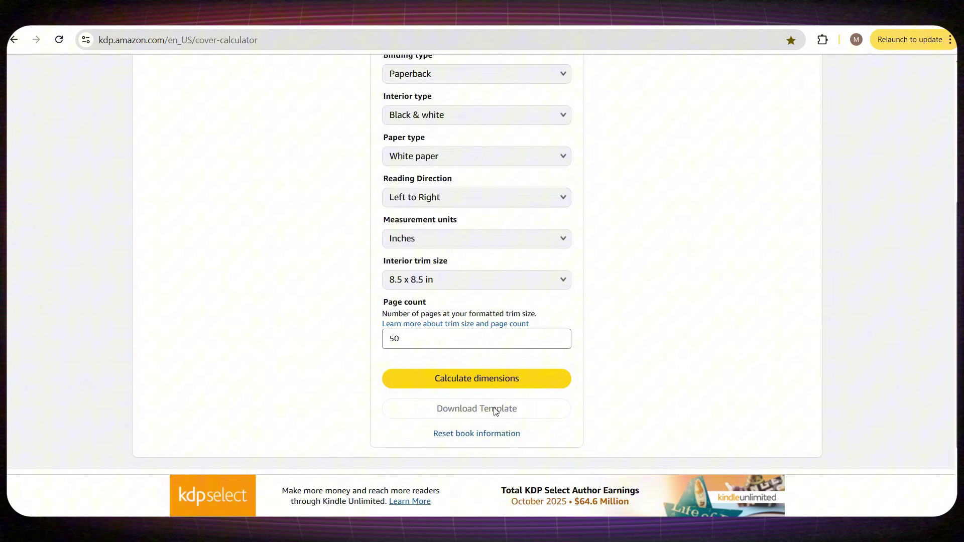
left_click(463, 389)
scroll(435, 426, "up", 2)
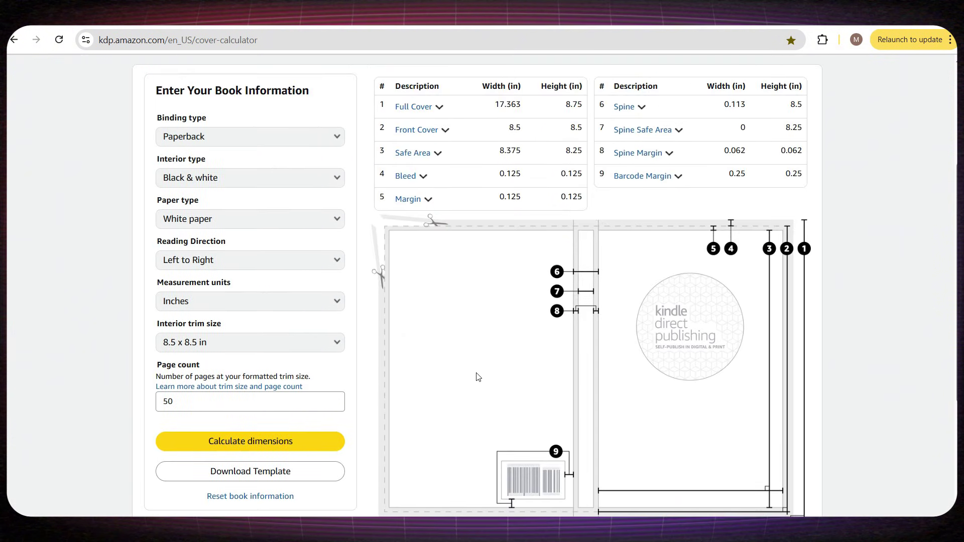
scroll(505, 100, "up", 2)
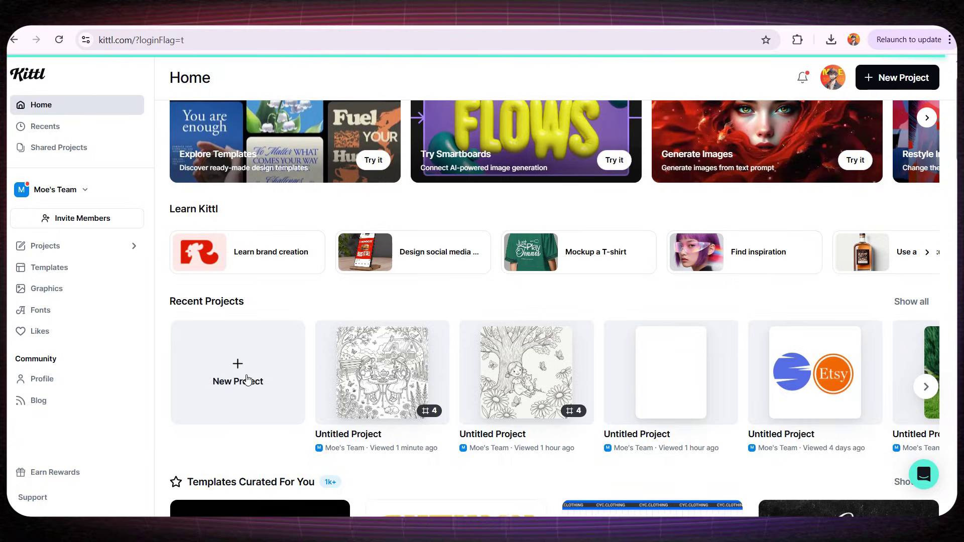
Create a new Kittl project with an artboard of 17.36 × 8.75 in
left_click(247, 380)
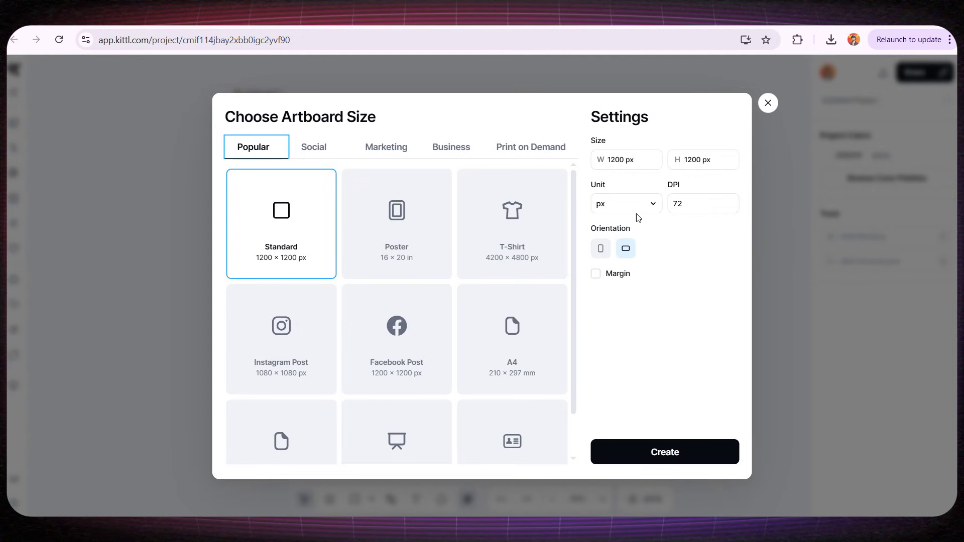
left_click(637, 207)
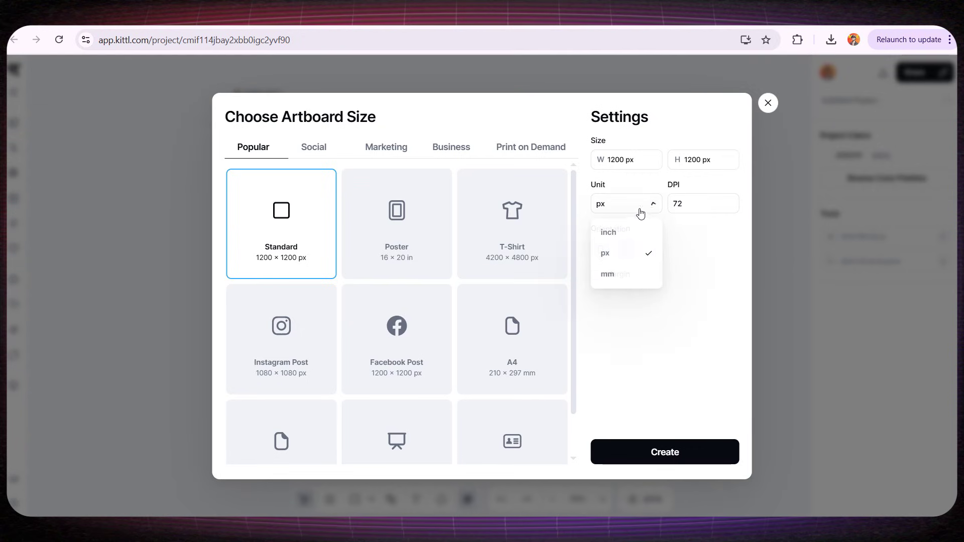
left_click(609, 231)
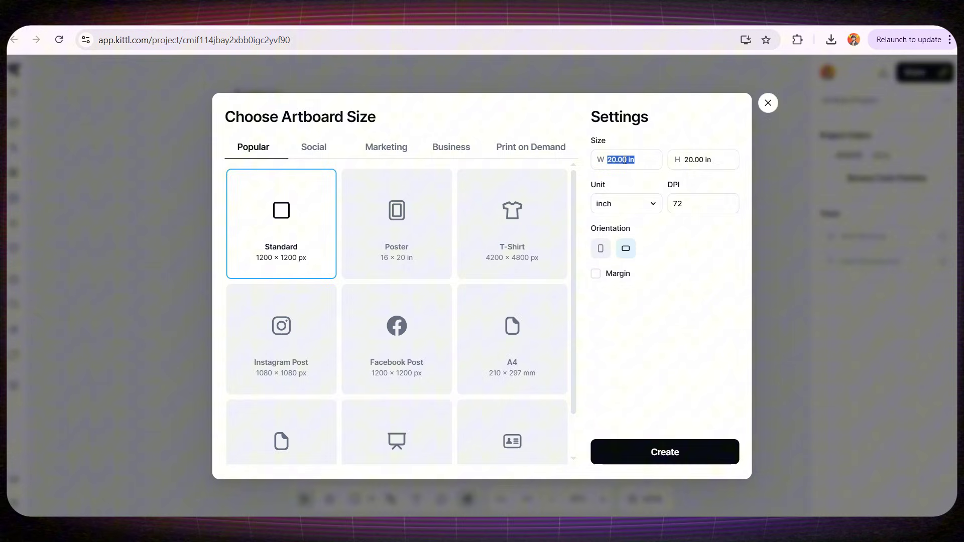
type("1")
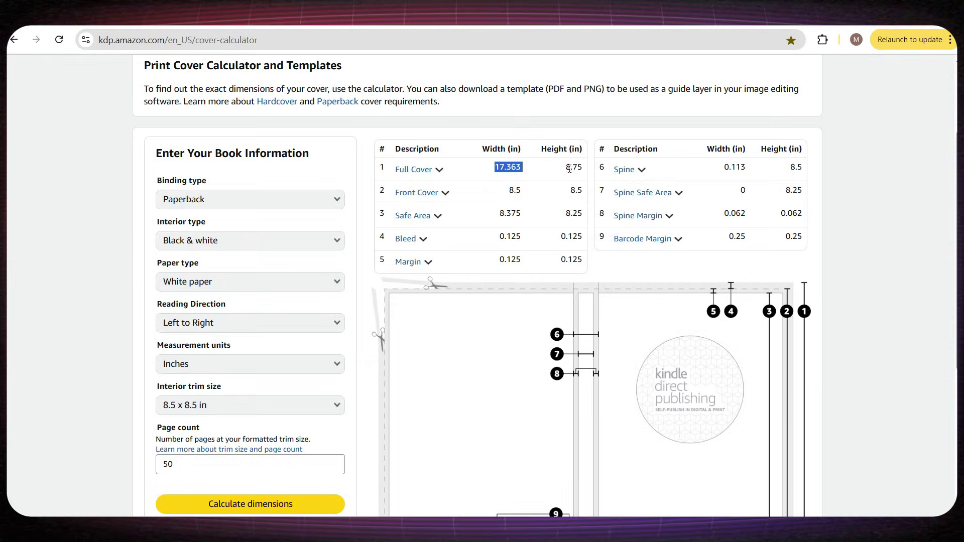
double_click(574, 166)
left_click(705, 164)
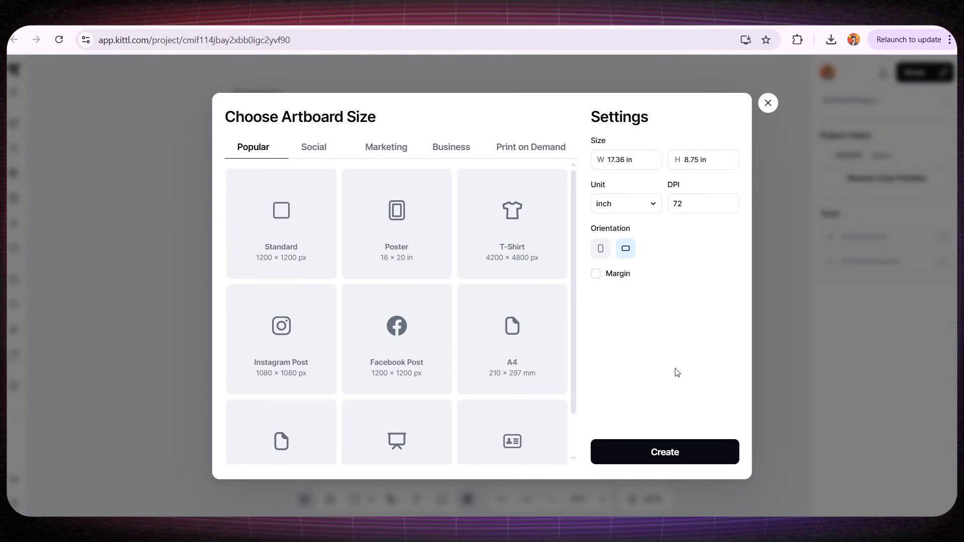
left_click(660, 452)
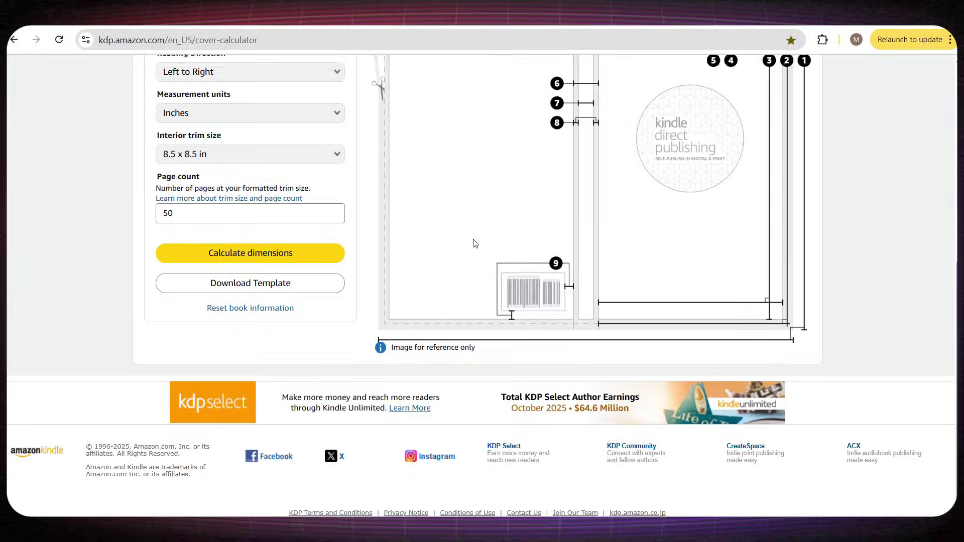
Download the KDP paperback cover template and open its PAPERBACK zip archive
scroll(474, 243, "down", 1)
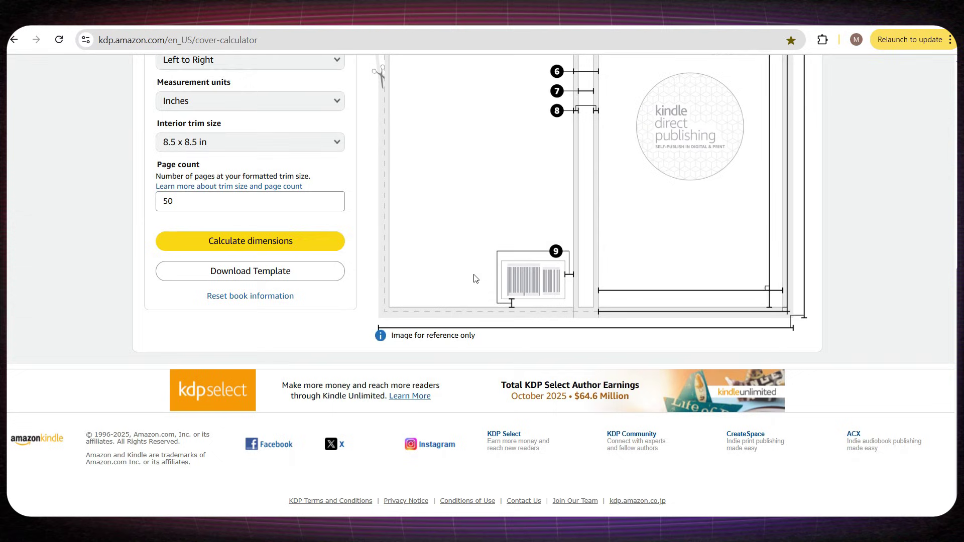
left_click(251, 276)
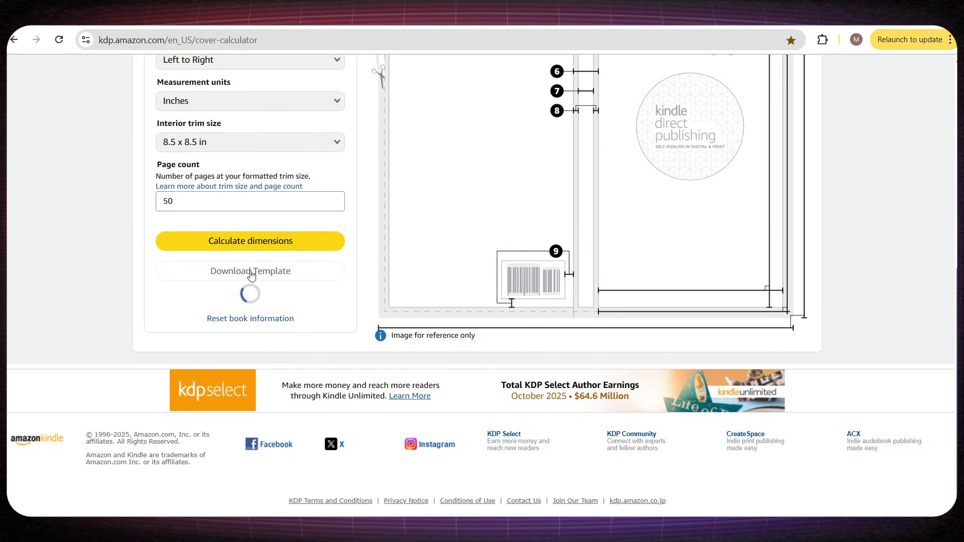
scroll(708, 162, "up", 1)
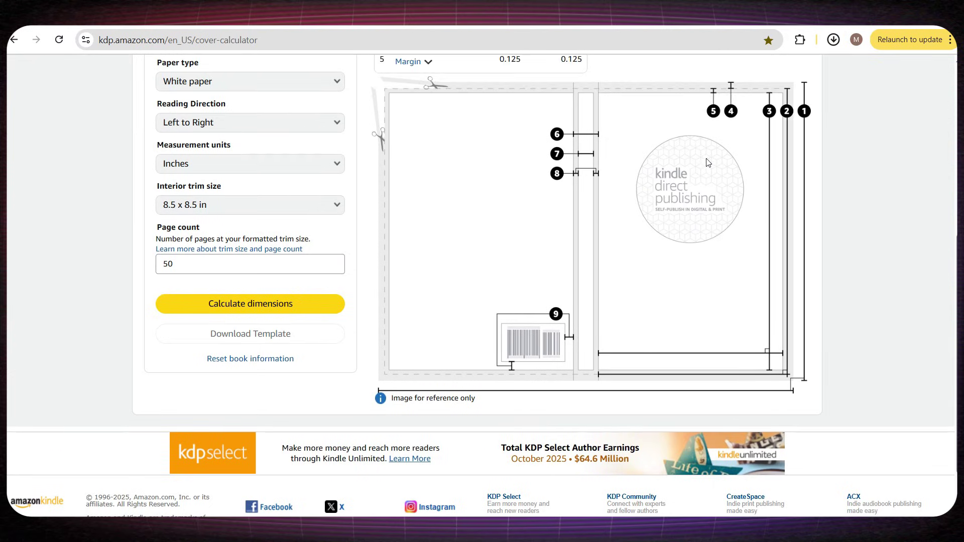
left_click(700, 78)
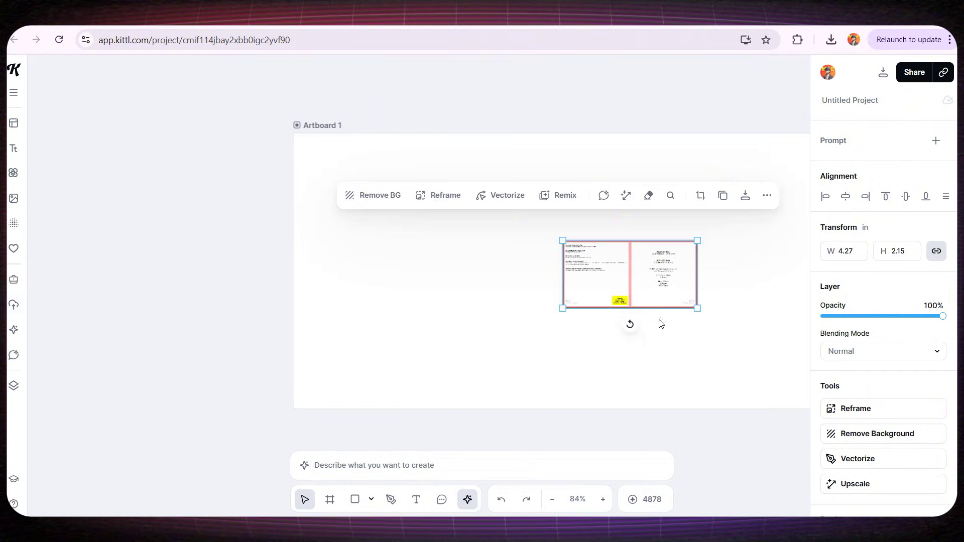
Align the template image to the artboard's top-left corner and stretch it over the whole artboard
left_click_drag(622, 268, 351, 158)
left_click_drag(426, 200, 753, 371)
scroll(625, 401, "right", 3)
left_click_drag(633, 375, 693, 408)
left_click(754, 423)
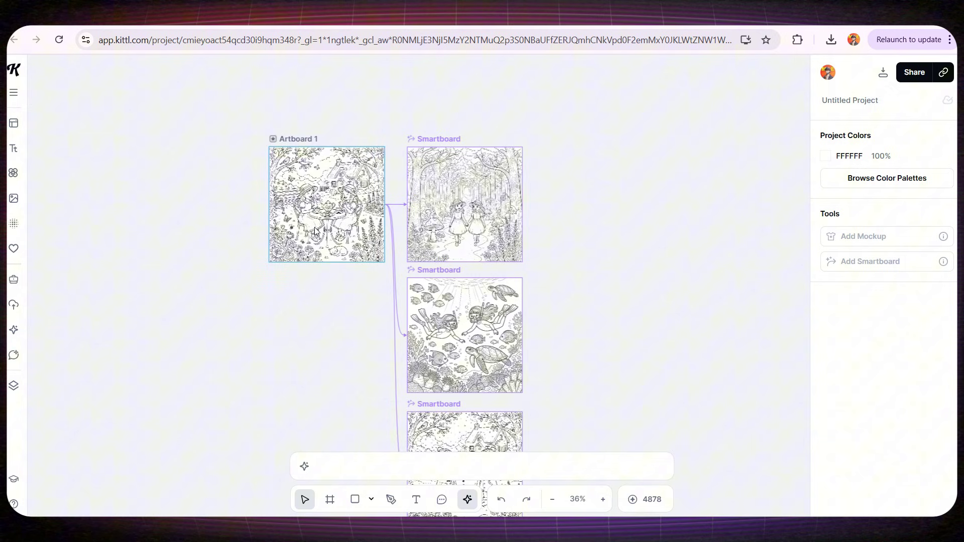
Select the whole Artboard 1 and create a smartboard linked to it
scroll(314, 221, "up", 6)
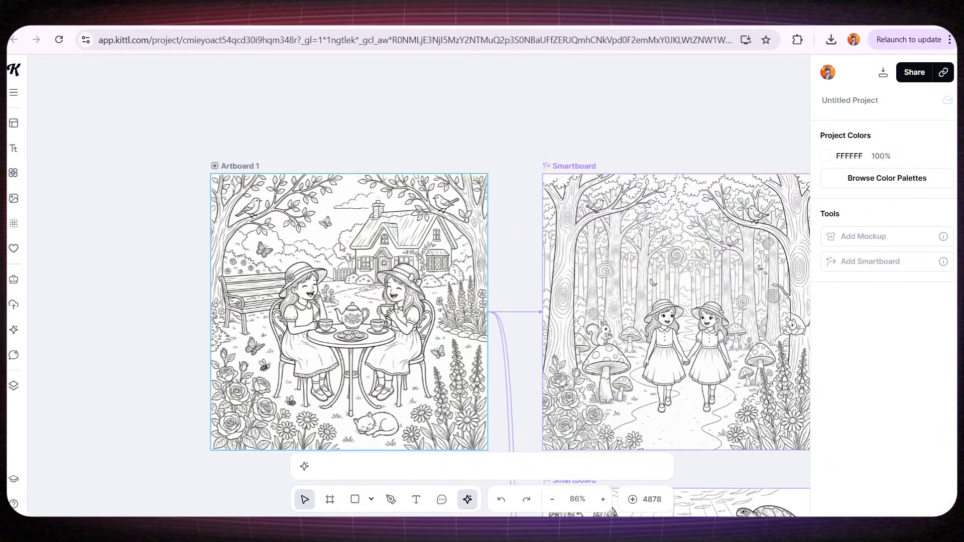
scroll(357, 249, "down", 10)
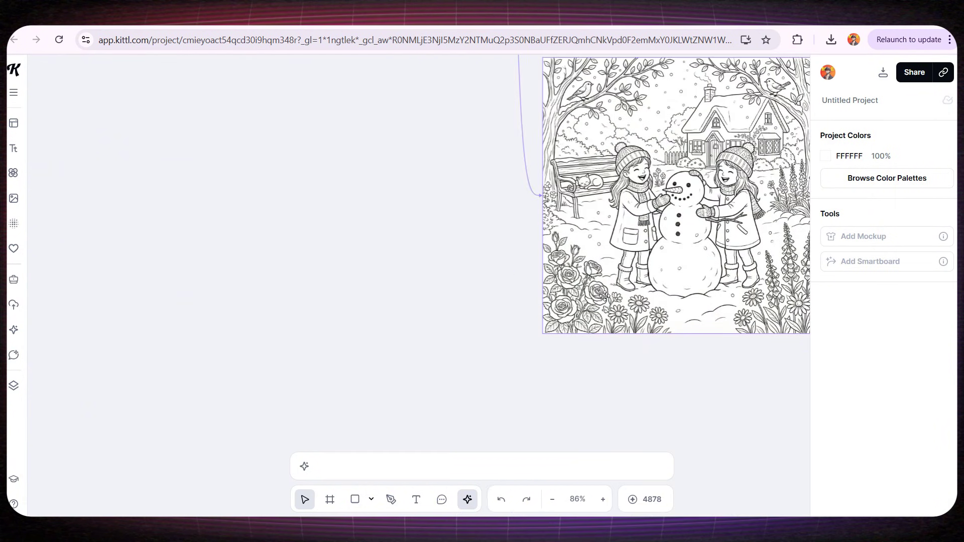
scroll(499, 323, "up", 10)
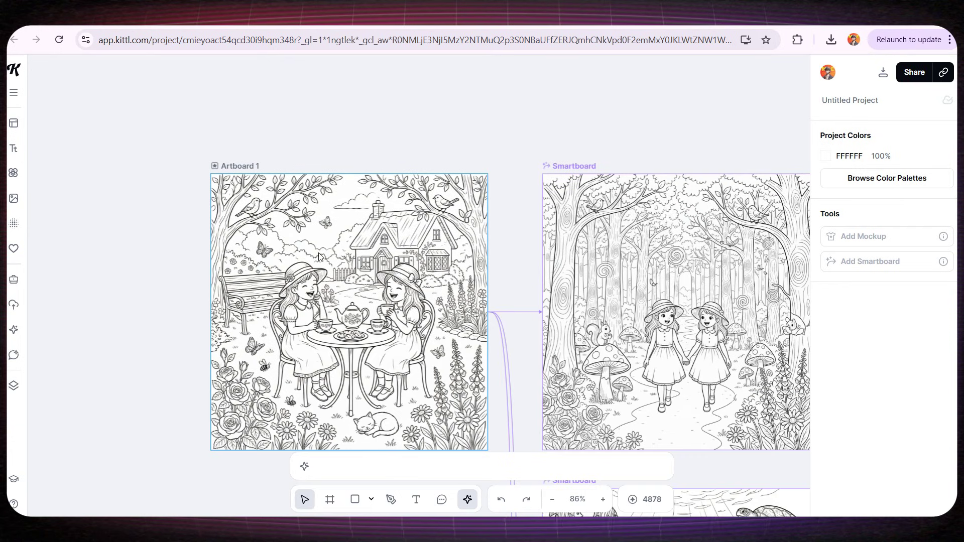
left_click(320, 261)
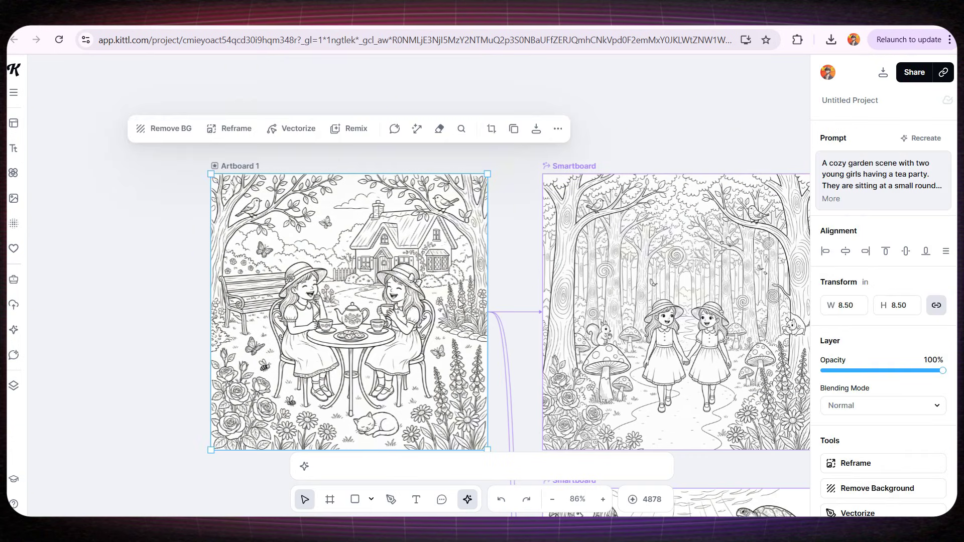
left_click(234, 164)
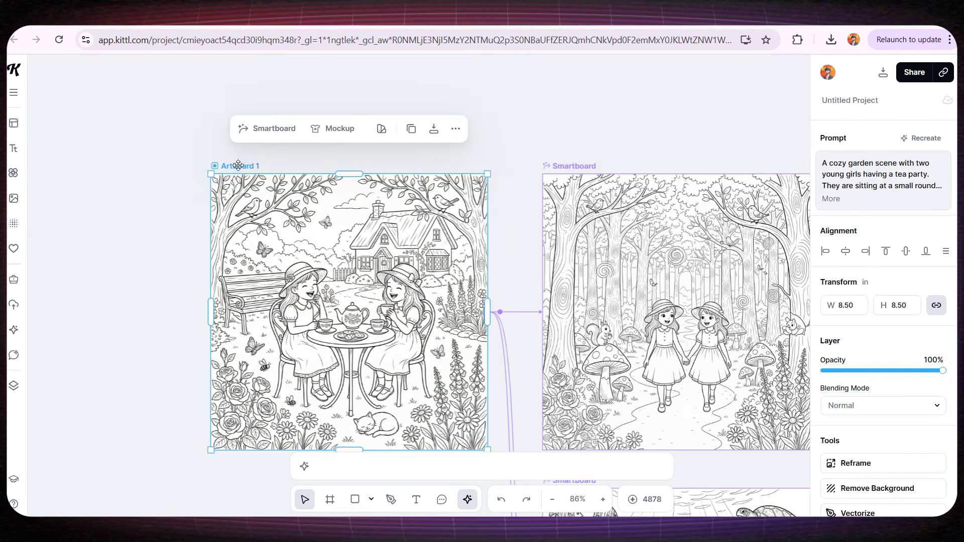
left_click(499, 313)
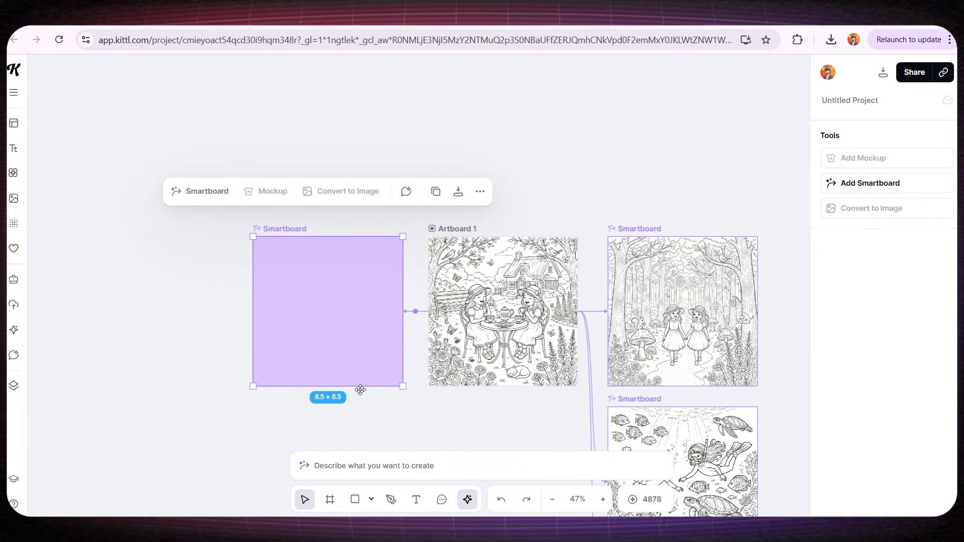
Generate a coloured page with the prompt 'Color this image with colorful bright colors'
left_click(348, 468)
type("Color this image with colorf")
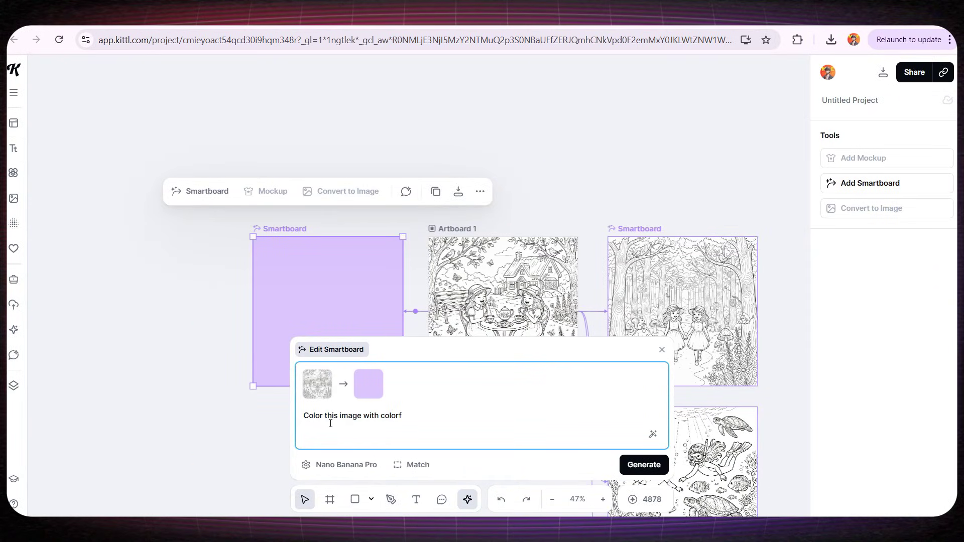
type("ul bright color")
key("BackSpace")
type("ors")
left_click(627, 462)
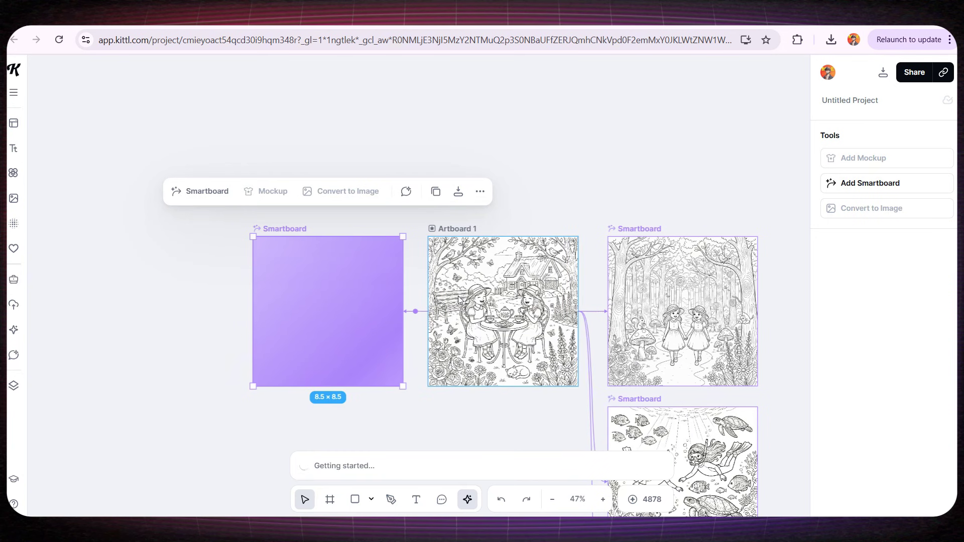
scroll(279, 320, "up", 5)
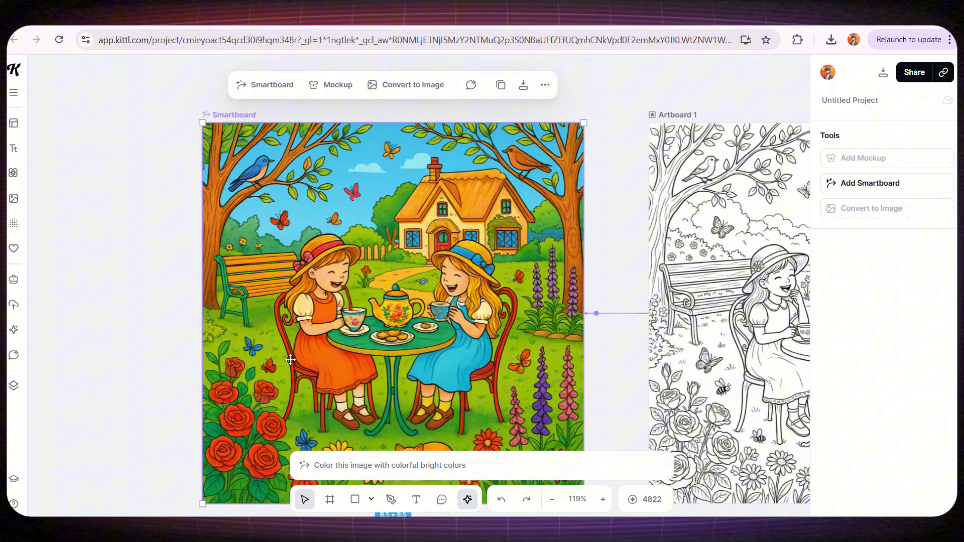
scroll(350, 341, "down", 3)
scroll(359, 353, "up", 3)
scroll(369, 353, "down", 3)
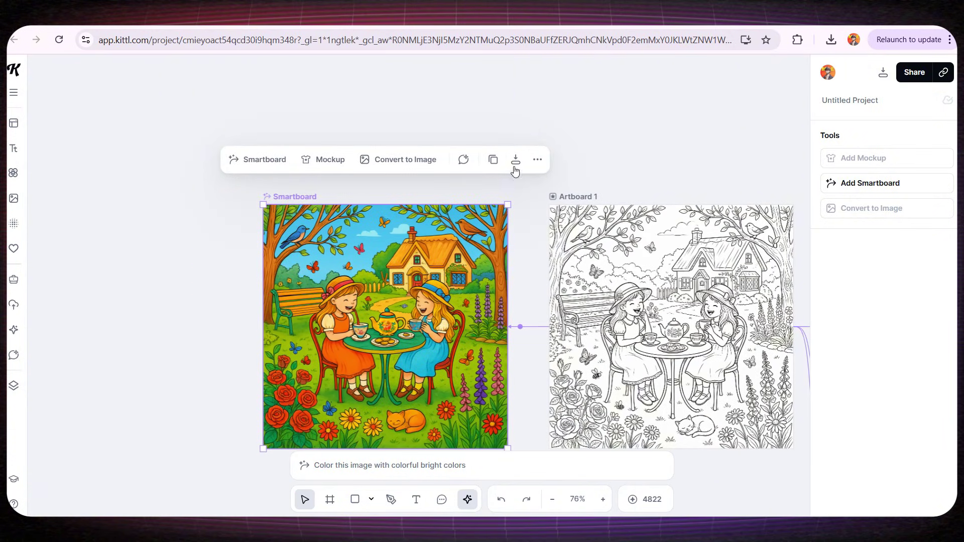
Export the coloured tea-party smartboard as PNG and size it to fill the front cover
left_click(515, 159)
left_click(516, 160)
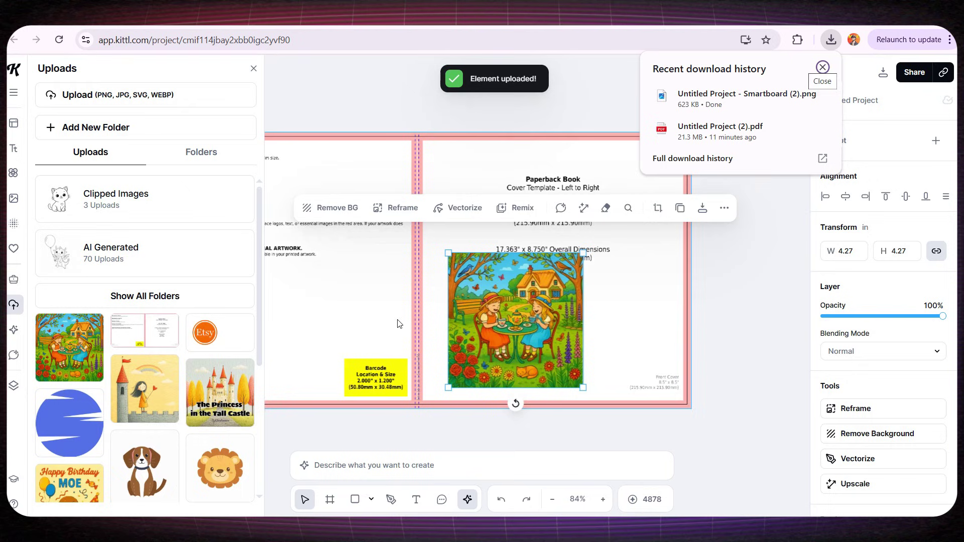
left_click_drag(511, 297, 619, 178)
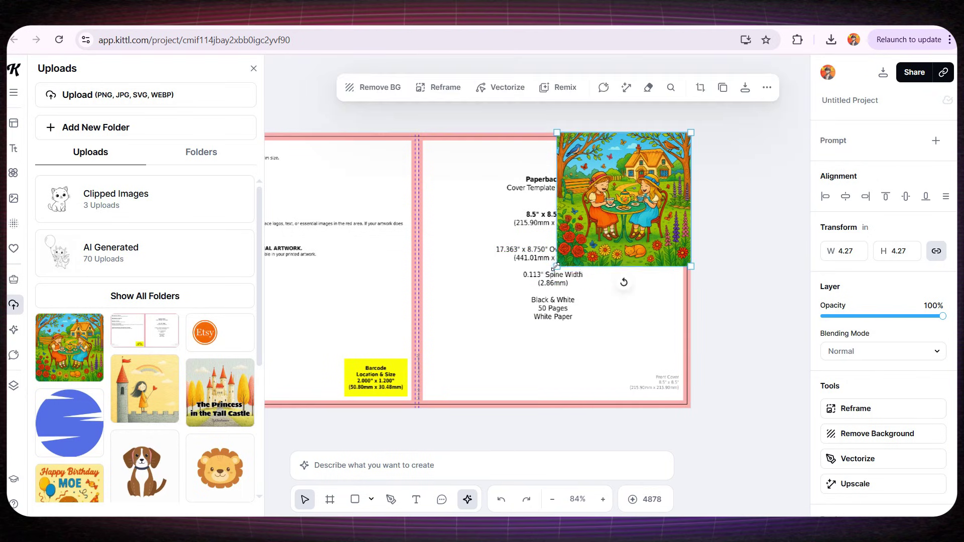
left_click_drag(556, 267, 422, 400)
key("shift+1")
left_click(300, 298)
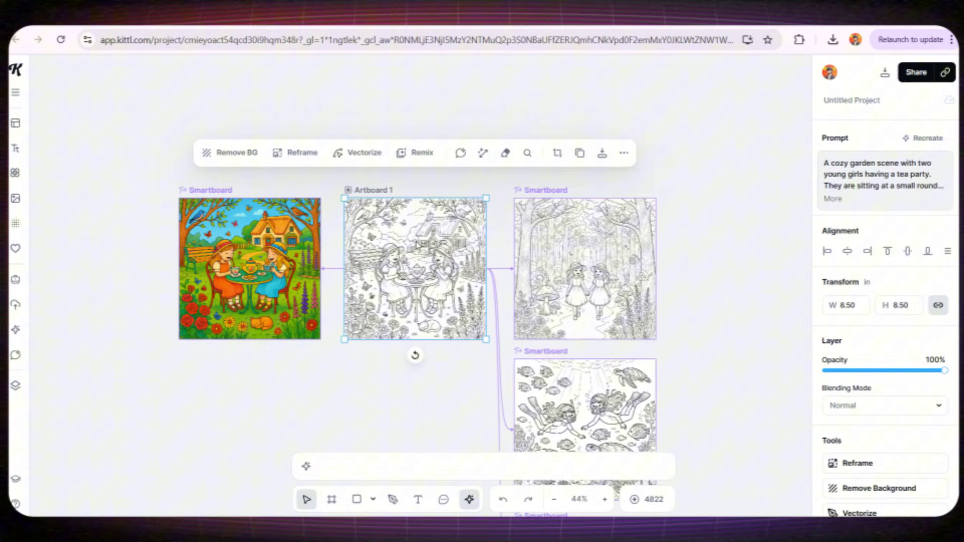
Quick Export the line-art tea-party page as PNG, then show the Uploads library
left_click(600, 154)
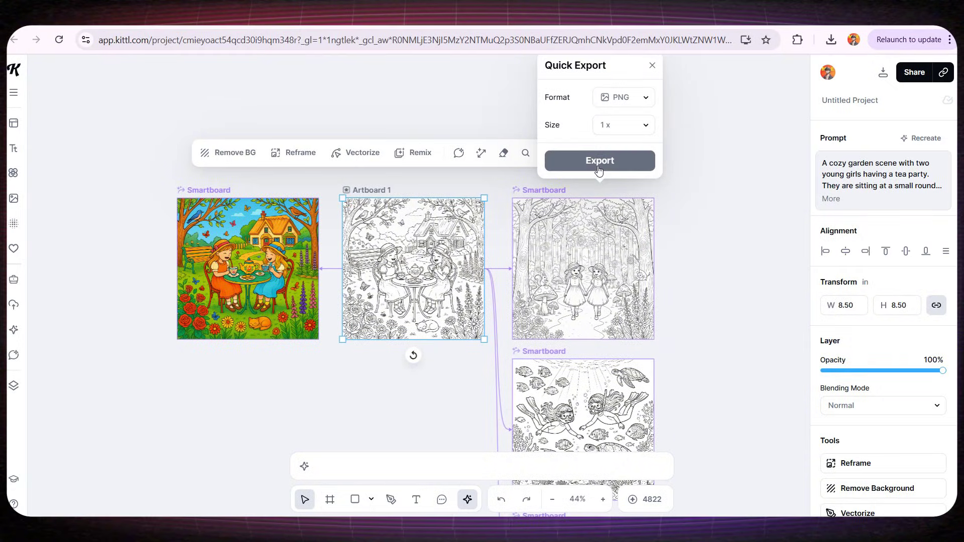
left_click(599, 162)
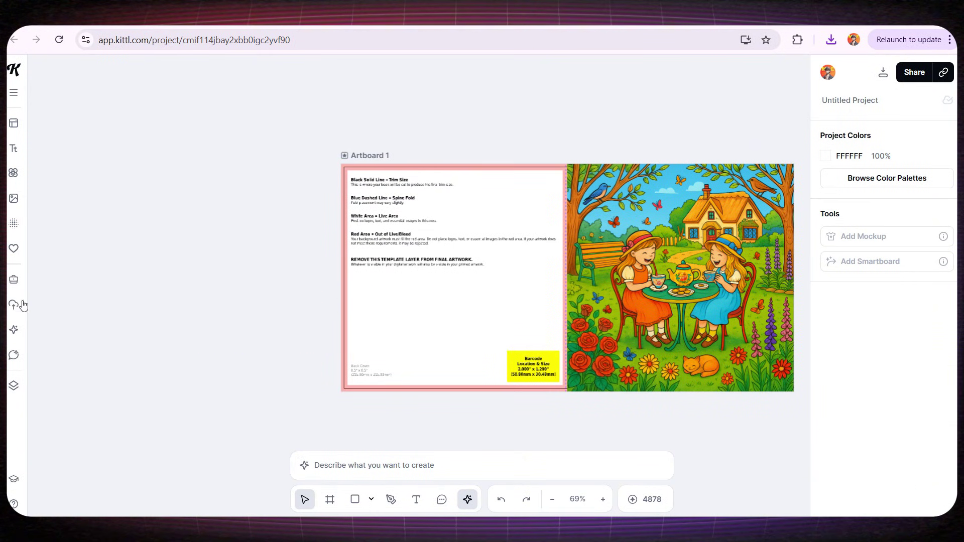
left_click(14, 304)
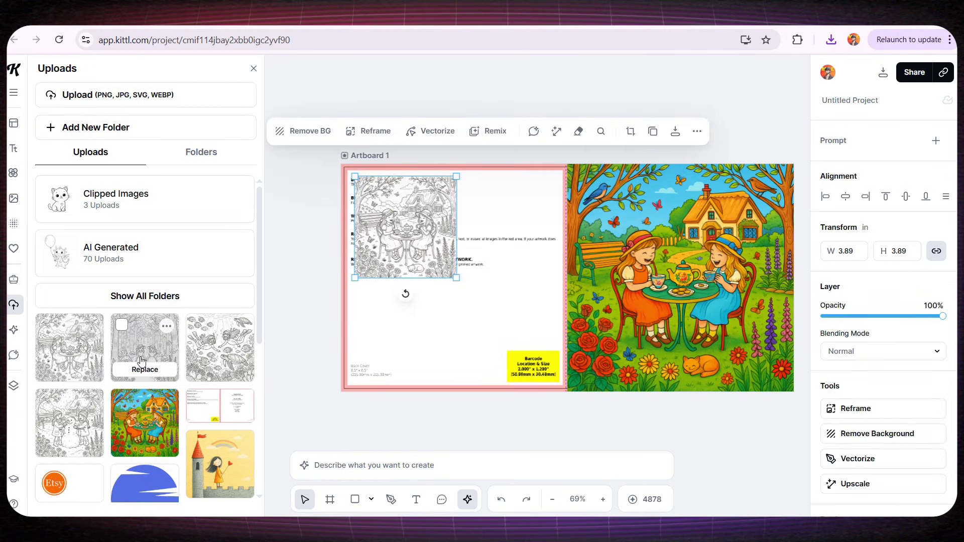
Add the forest, underwater and snowman pages from Uploads and size them into a 2×2 grid
left_click(142, 360)
left_click_drag(632, 345, 569, 278)
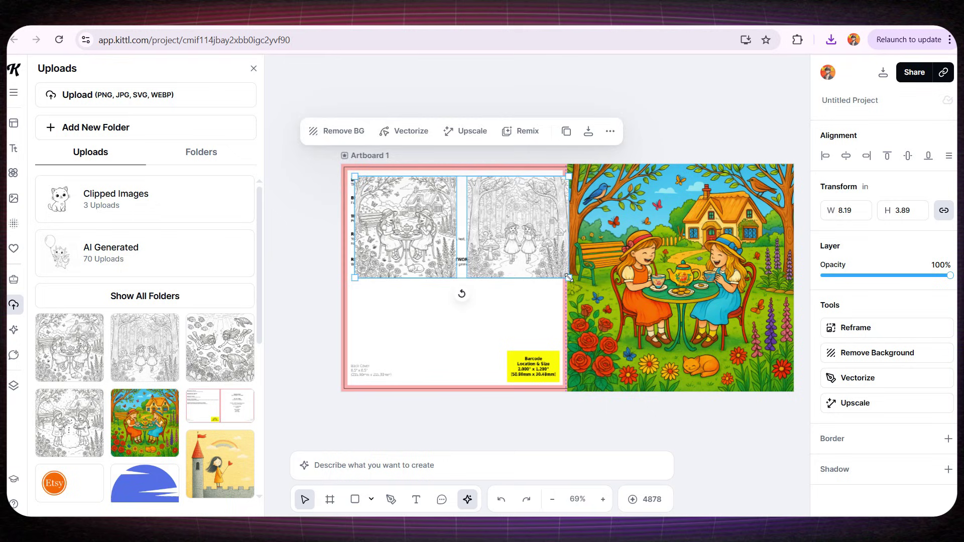
left_click(219, 347)
left_click_drag(506, 430, 447, 371)
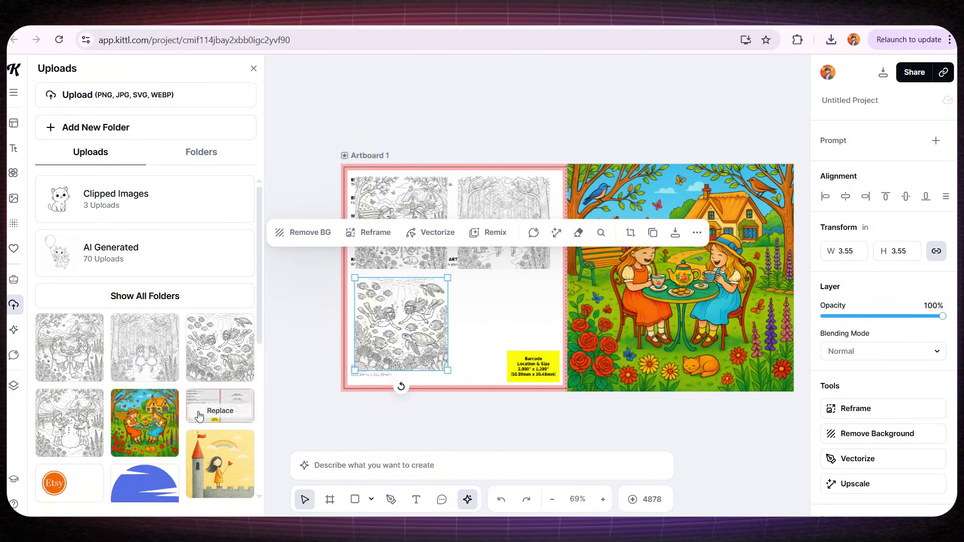
left_click(69, 423)
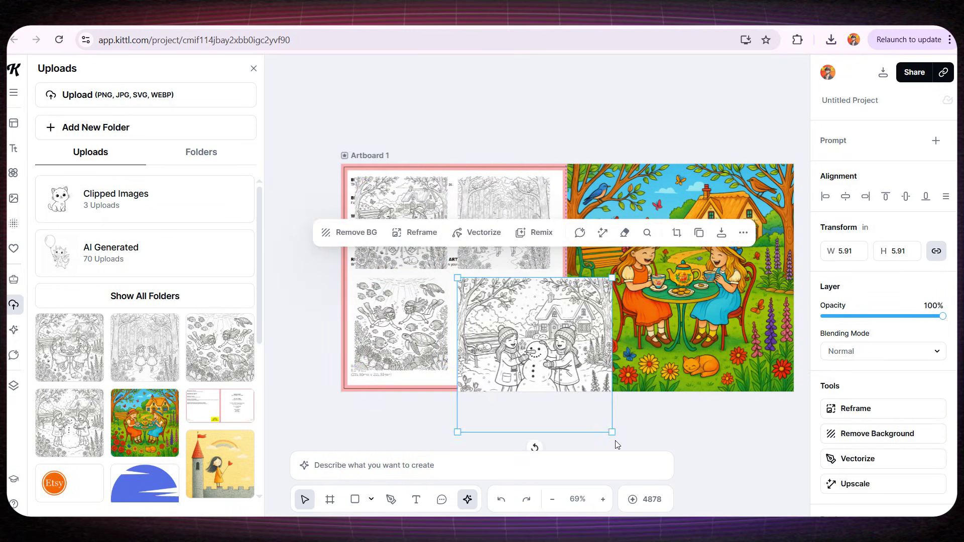
left_click_drag(612, 432, 501, 380)
Nudge the four-page grid slightly right and delete the pink KDP template guide image
key("ctrl+a")
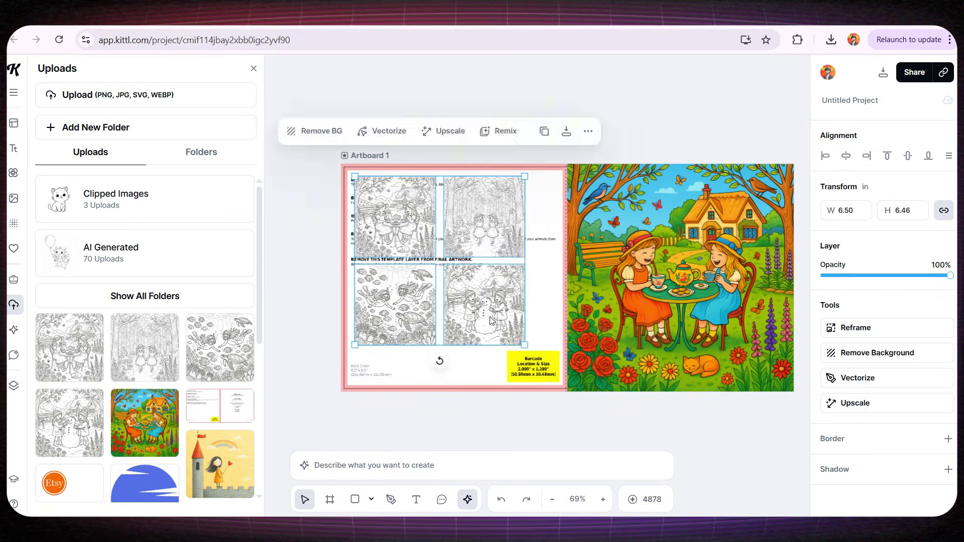
left_click_drag(490, 320, 466, 258)
left_click(317, 300)
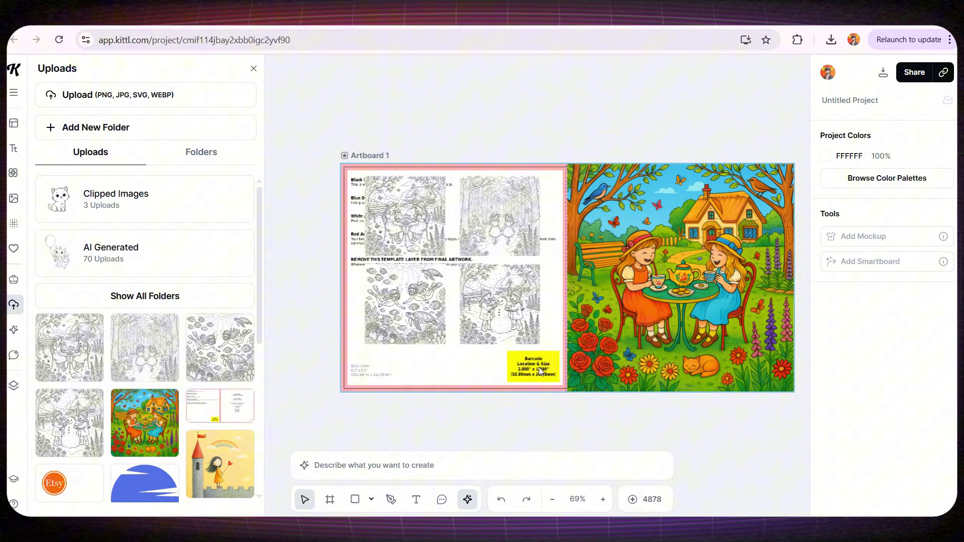
left_click(473, 373)
key("Delete")
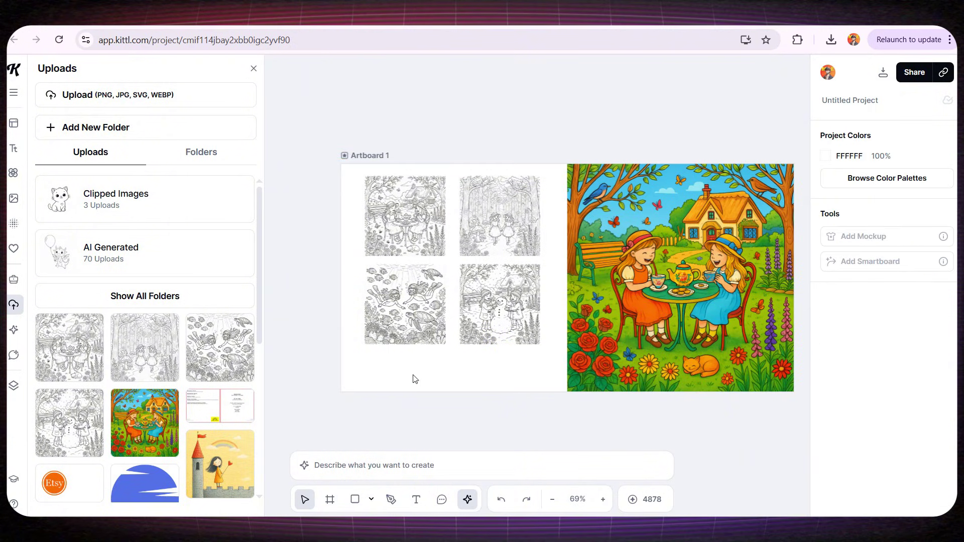
Change the cover artboard's background from white FFFFFF to green 32A359
left_click(477, 370)
left_click(674, 118)
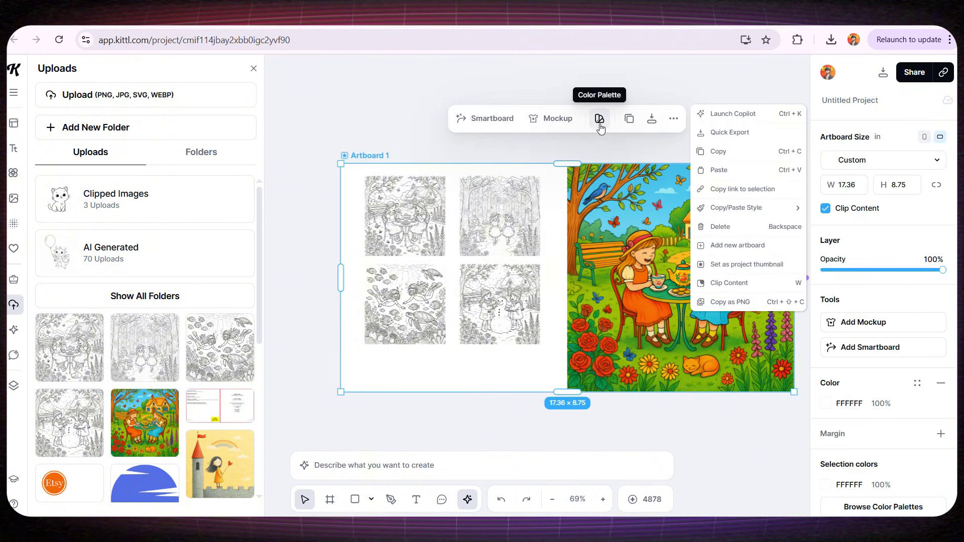
left_click(599, 119)
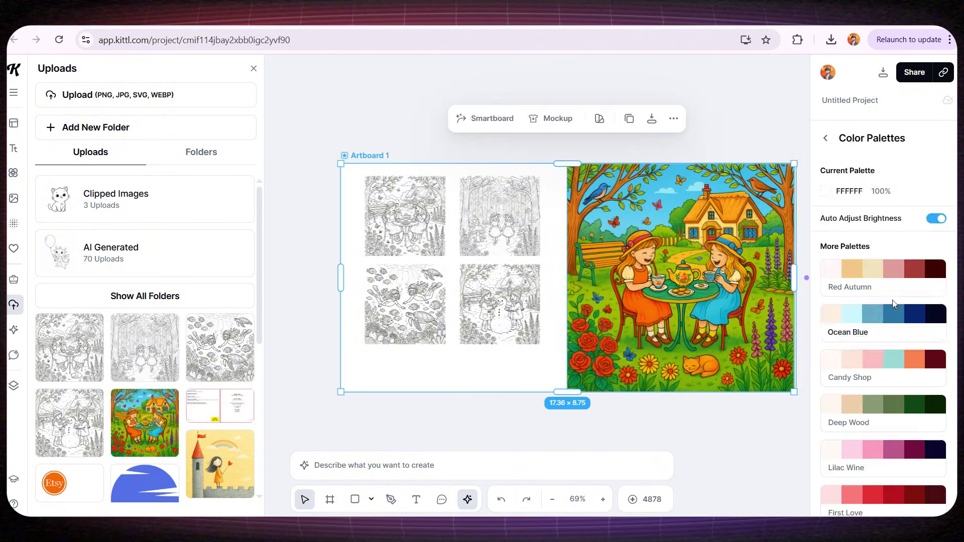
left_click(825, 192)
left_click_drag(704, 232, 717, 231)
left_click_drag(740, 170, 757, 136)
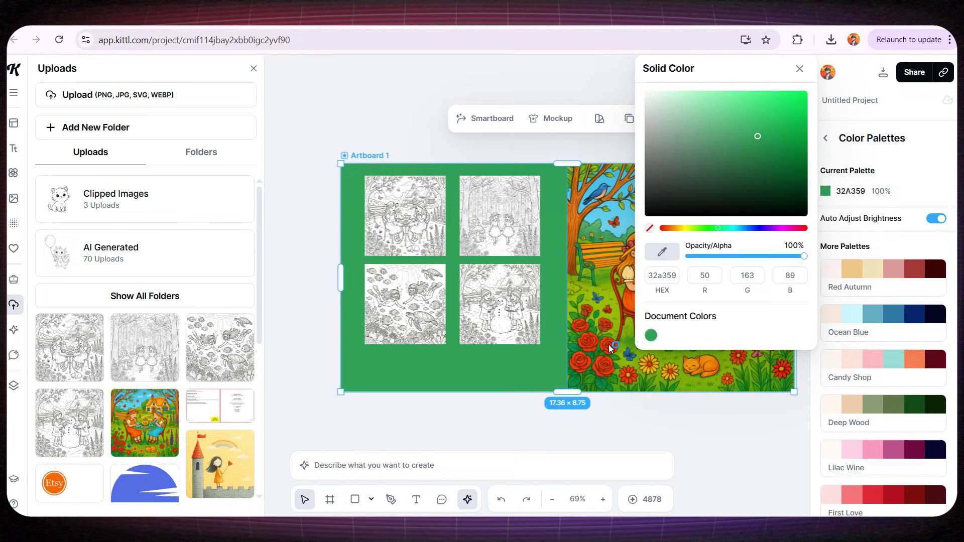
left_click(544, 370)
left_click(432, 248)
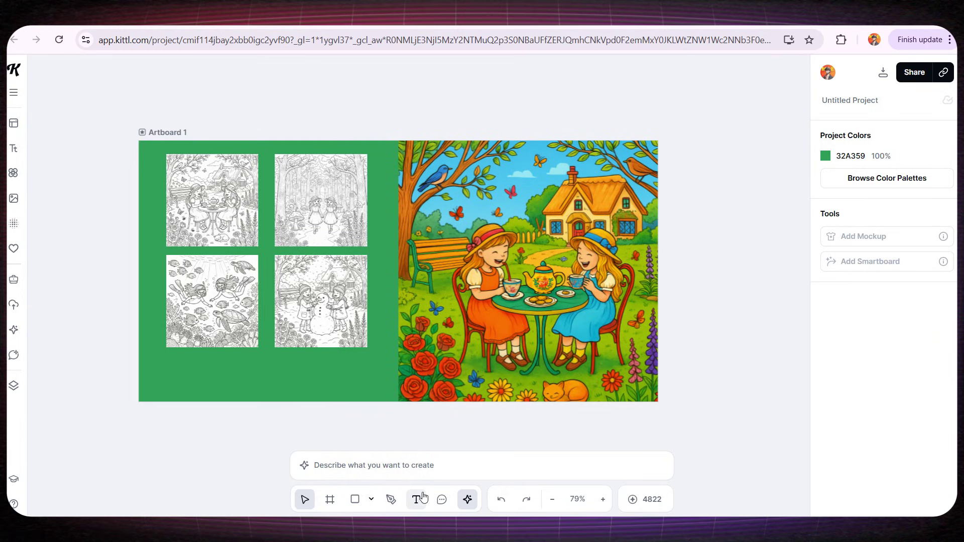
Add a text box reading 'Coz' on the front cover, then delete it
left_click(417, 499)
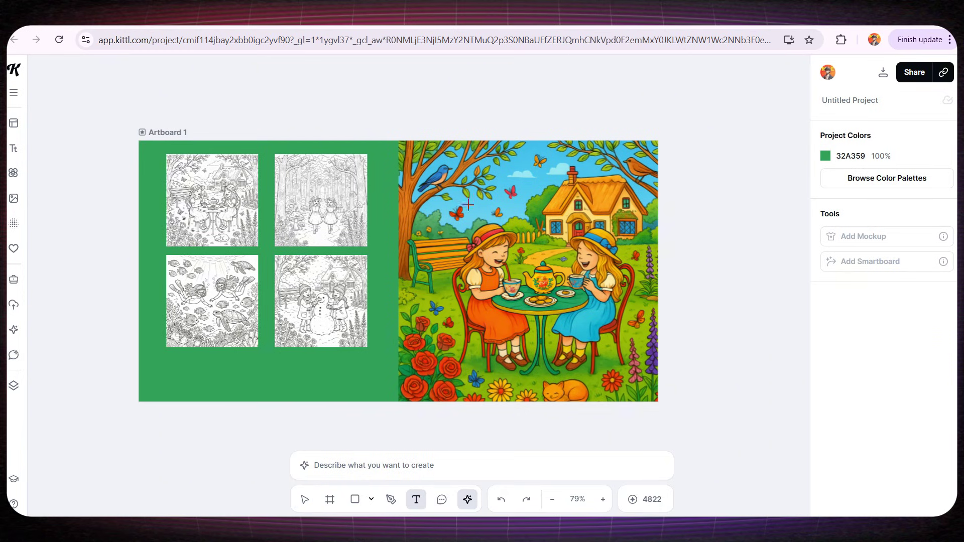
left_click(627, 249)
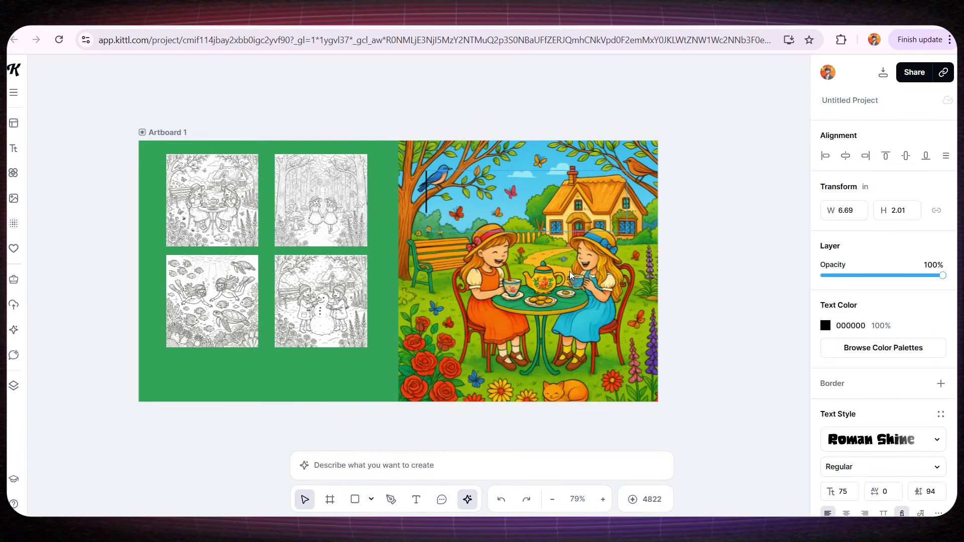
type("Cozy")
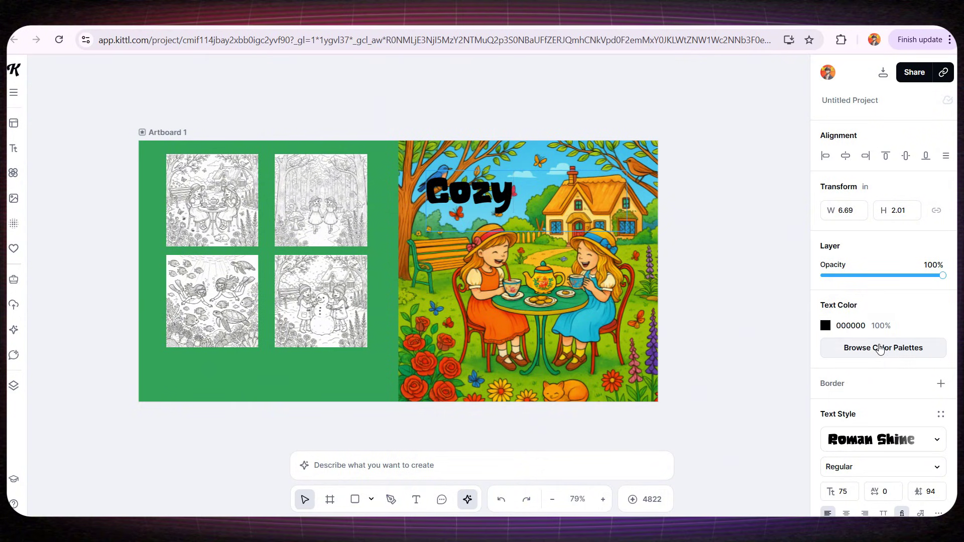
scroll(878, 344, "down", 2)
scroll(879, 345, "up", 2)
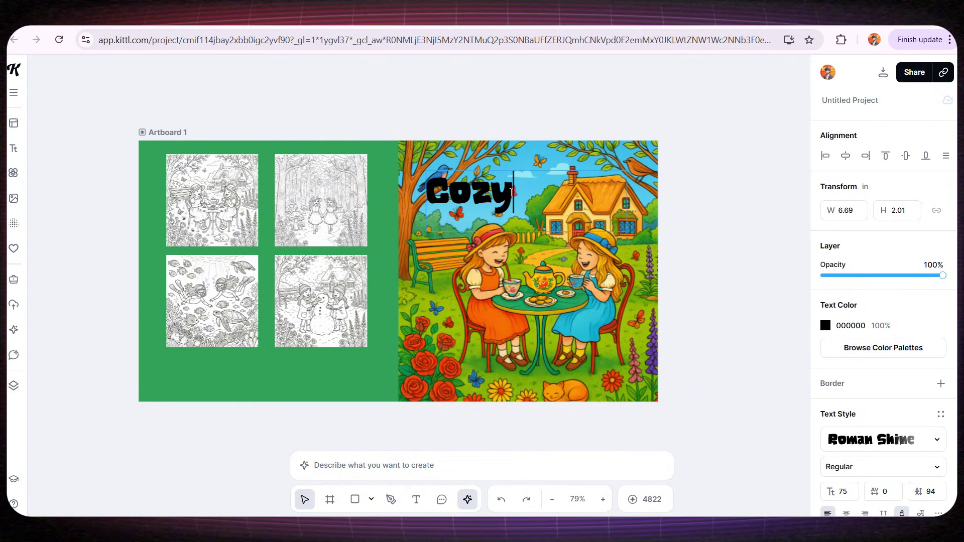
key("Delete")
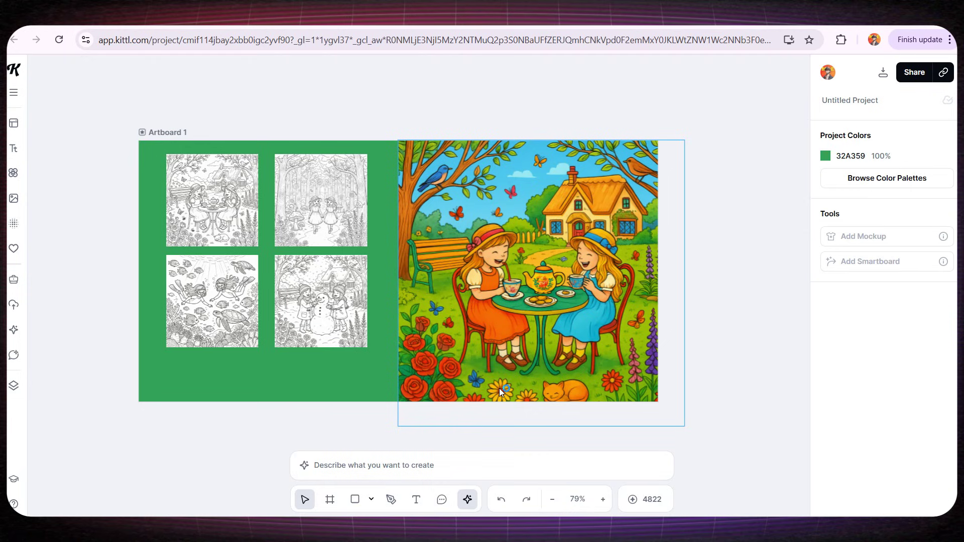
Add the CLOUDY heaven title pair and move it up onto the cover picture
left_click(22, 147)
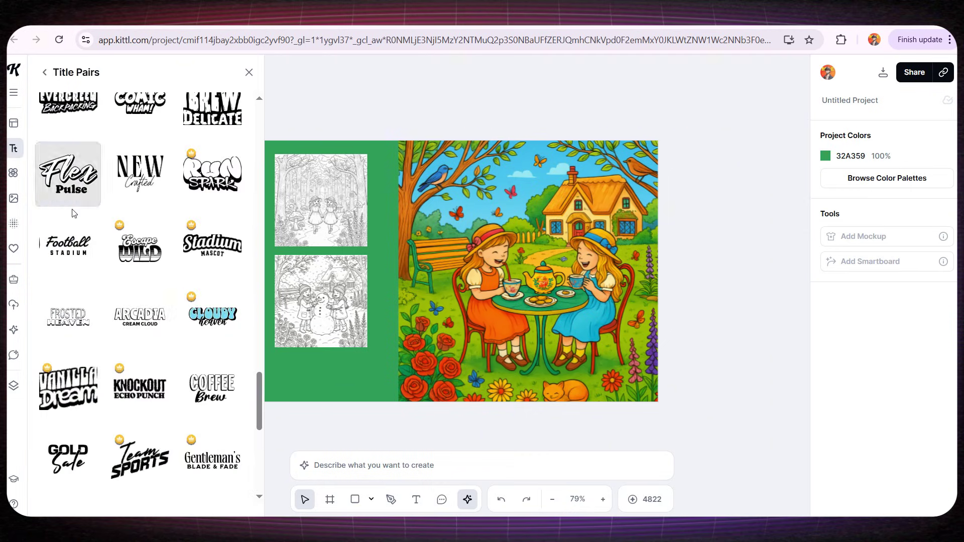
scroll(150, 357, "up", 6)
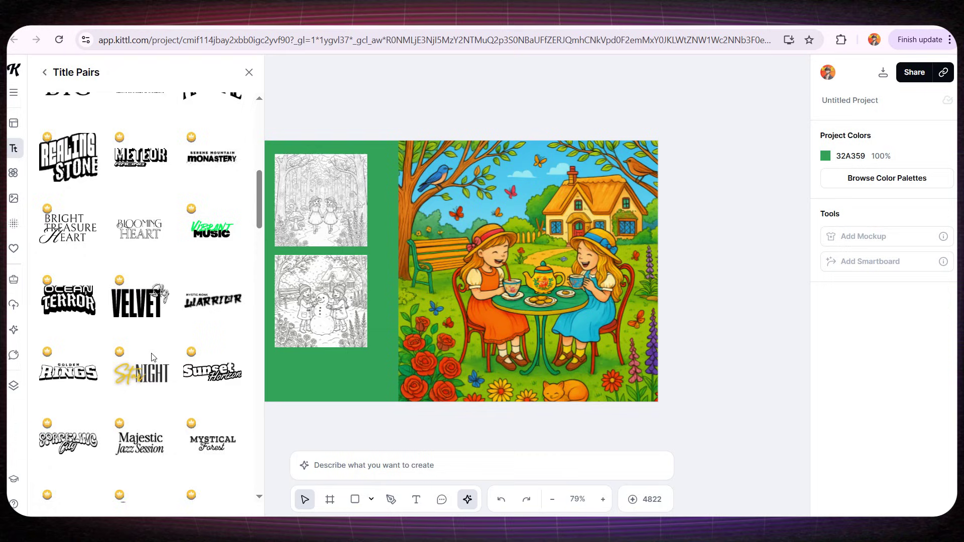
scroll(153, 356, "down", 6)
scroll(156, 356, "down", 13)
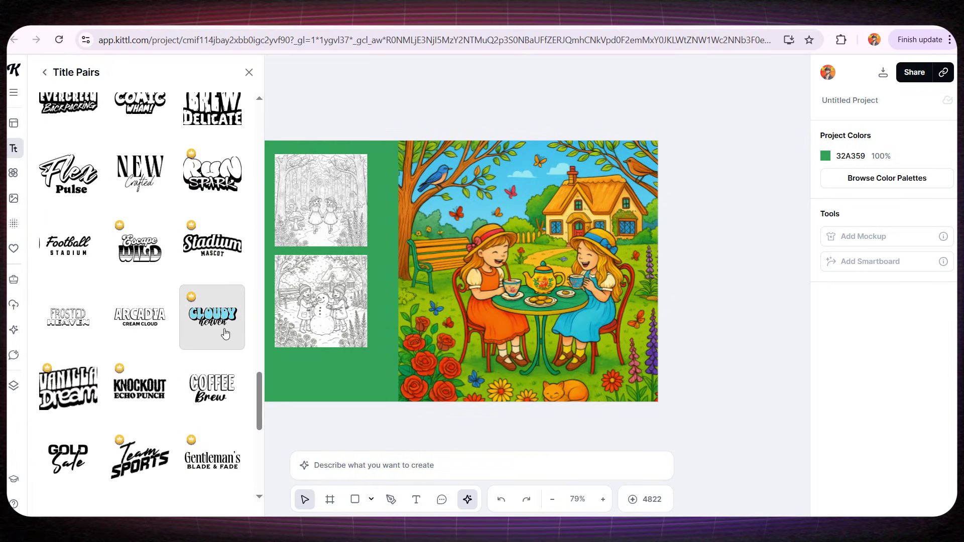
left_click(198, 315)
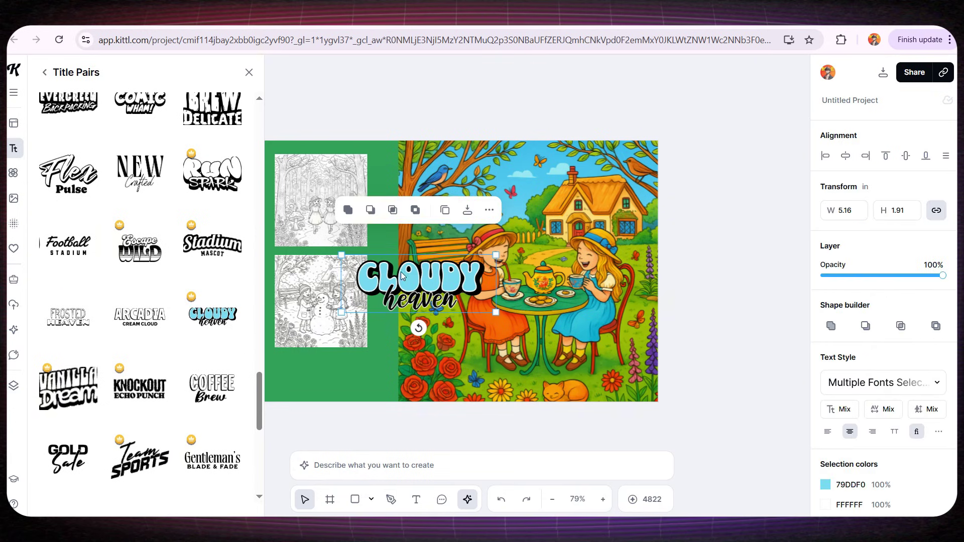
left_click_drag(408, 223, 476, 182)
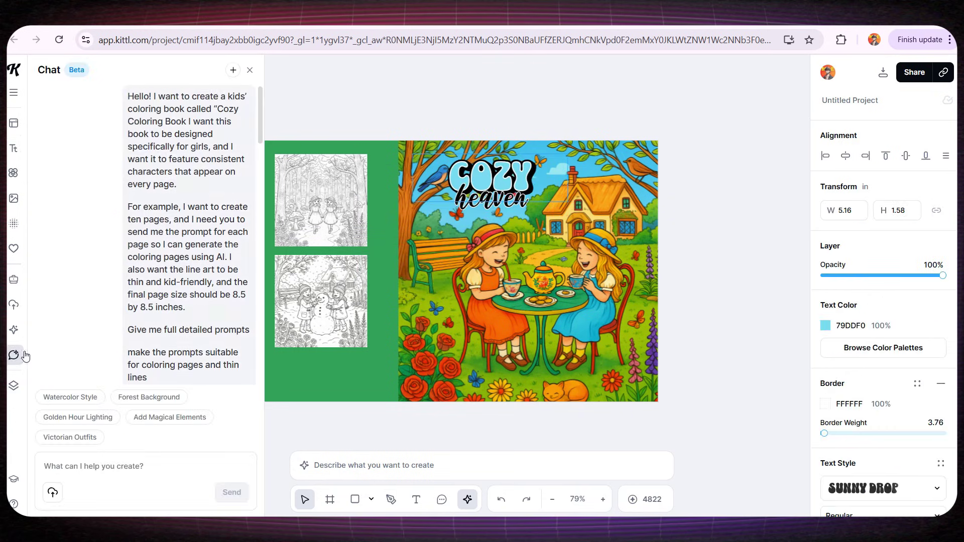
Replace 'heaven' with 'Coloring Adventures' copied from the chat, widened to fit one line
scroll(111, 301, "down", 15)
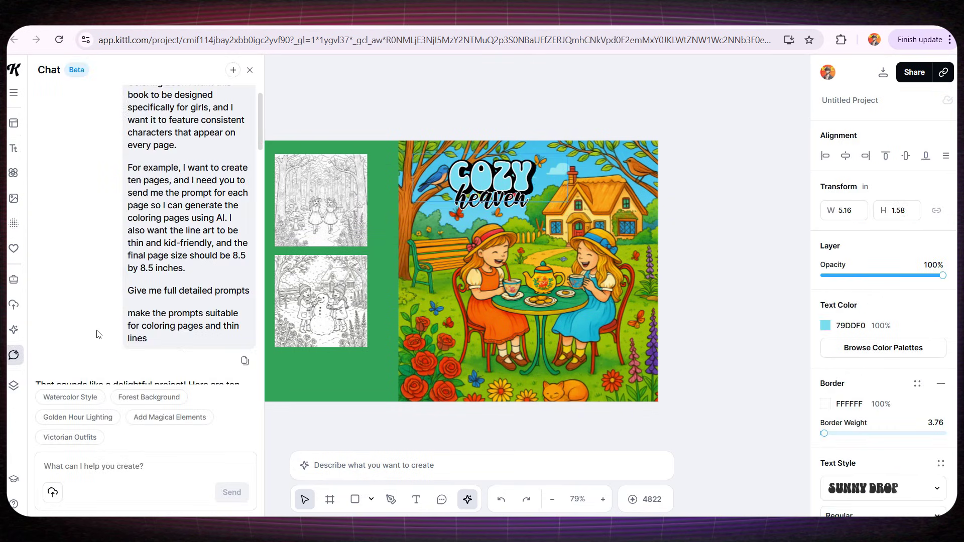
scroll(124, 276, "up", 3)
scroll(111, 279, "down", 5)
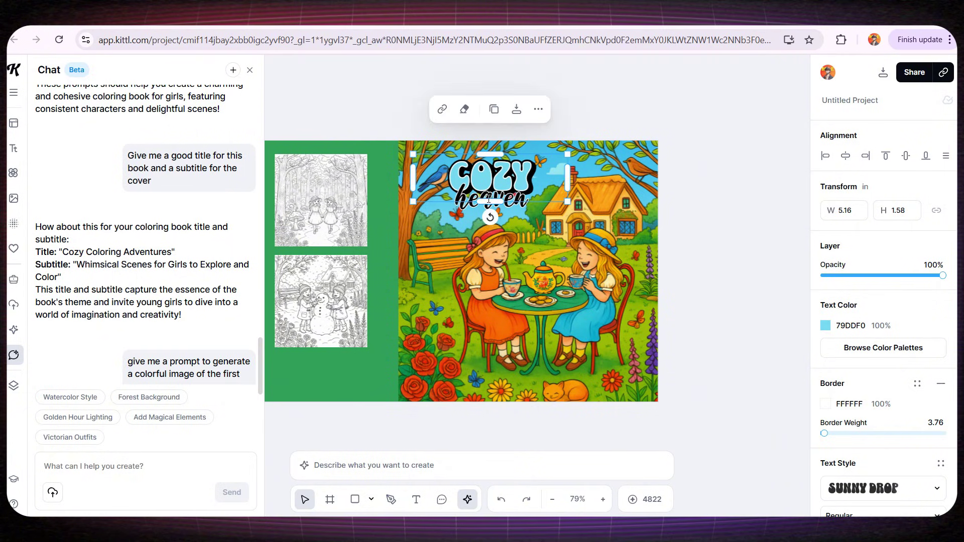
left_click_drag(97, 252, 171, 255)
key("ctrl+c")
left_click(498, 234)
key("ctrl+v")
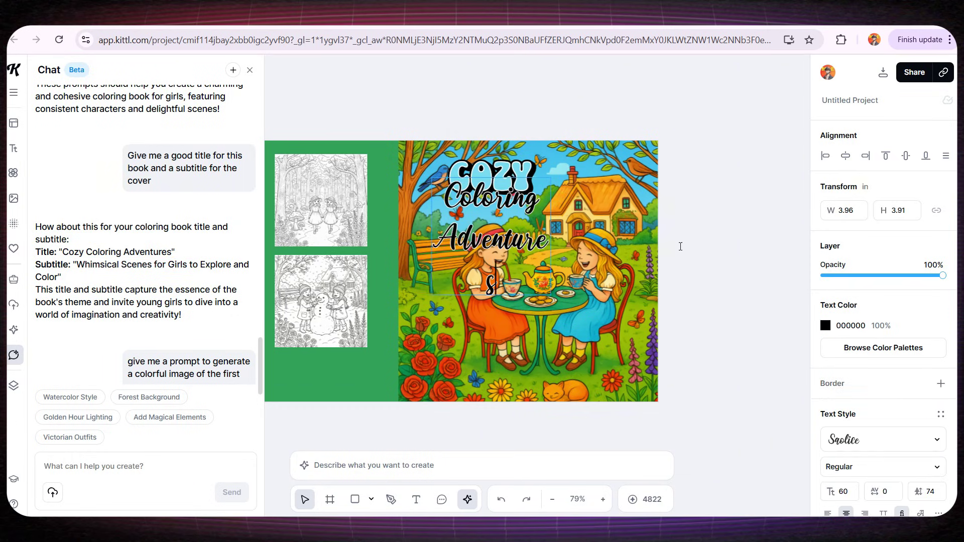
left_click_drag(647, 224, 654, 171)
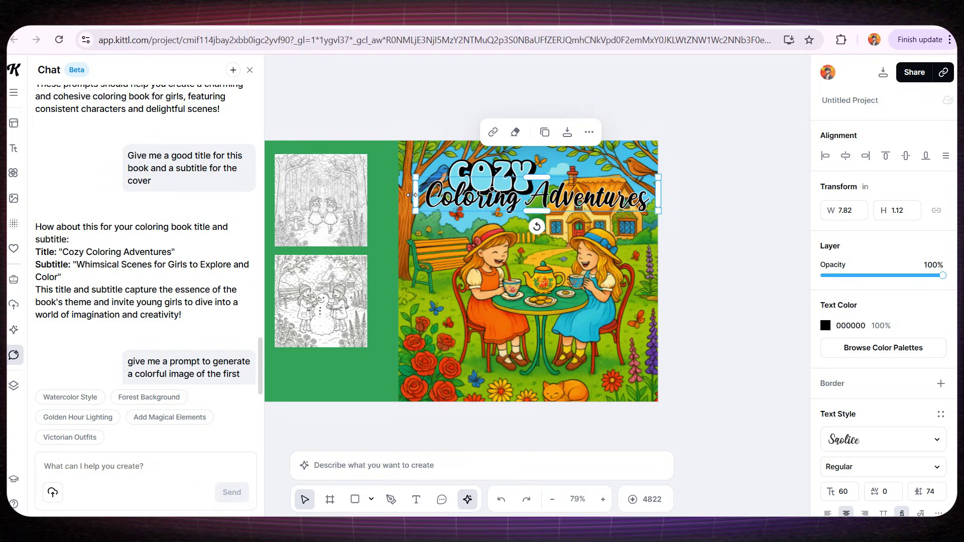
scroll(916, 269, "down", 4)
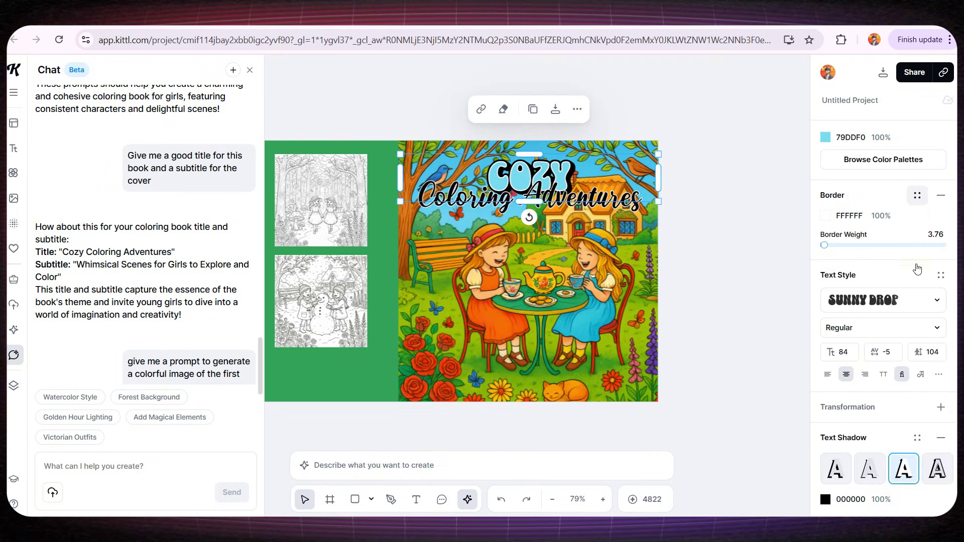
Set COZY to 120 pt, nudge it up and colour it bright red
left_click(847, 349)
type("120")
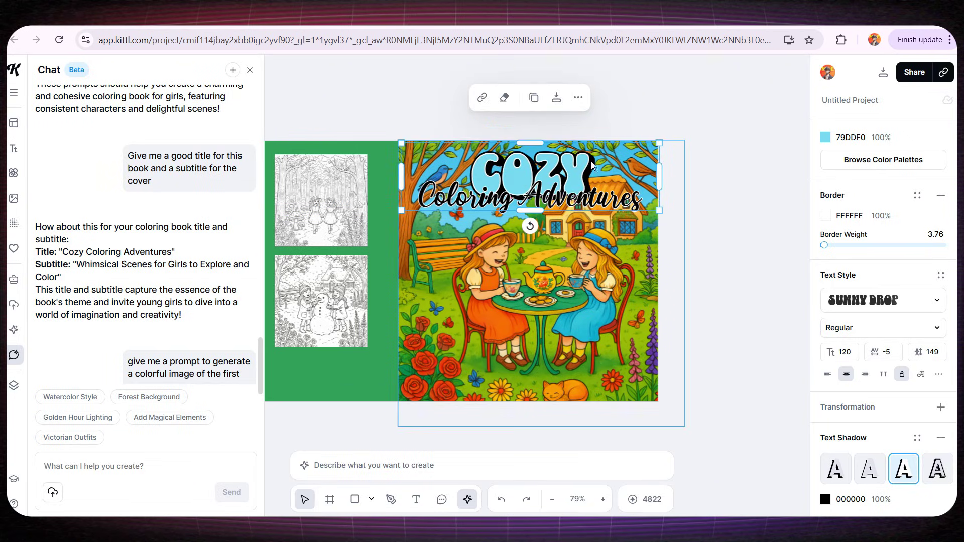
left_click_drag(587, 175, 578, 165)
left_click(824, 137)
left_click_drag(663, 303, 806, 302)
left_click_drag(752, 174, 793, 164)
left_click(627, 199)
Make 'Coloring Adventures' white with a black block shadow and a thicker outline width
left_click(825, 137)
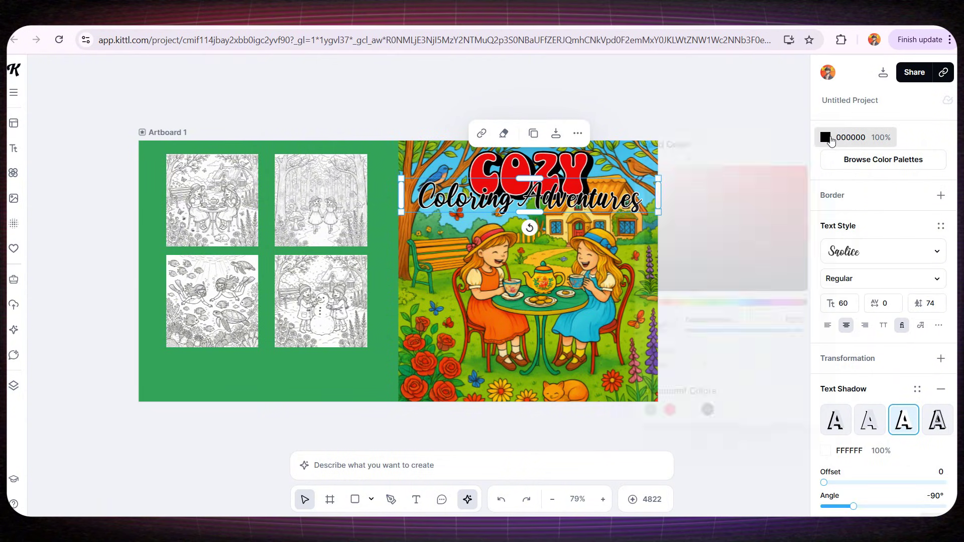
left_click(691, 411)
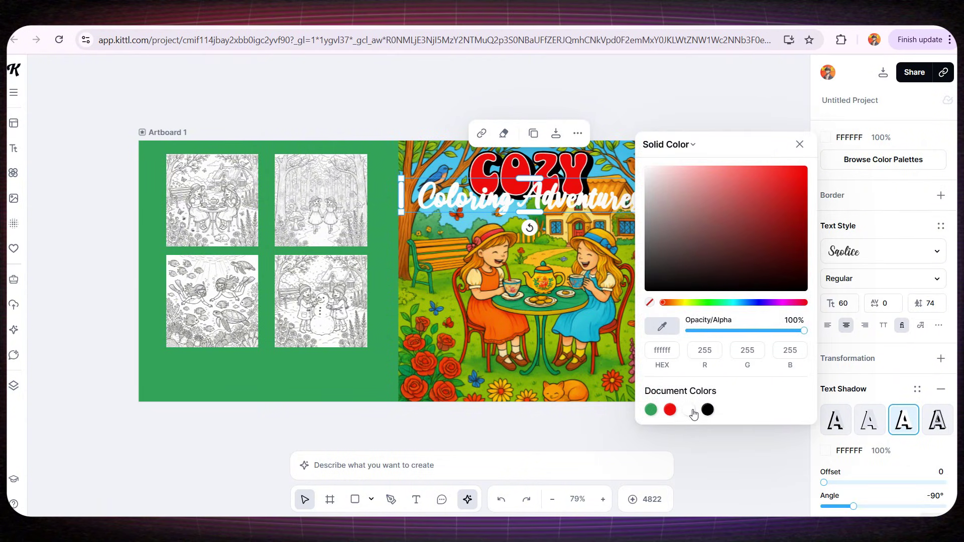
left_click(778, 451)
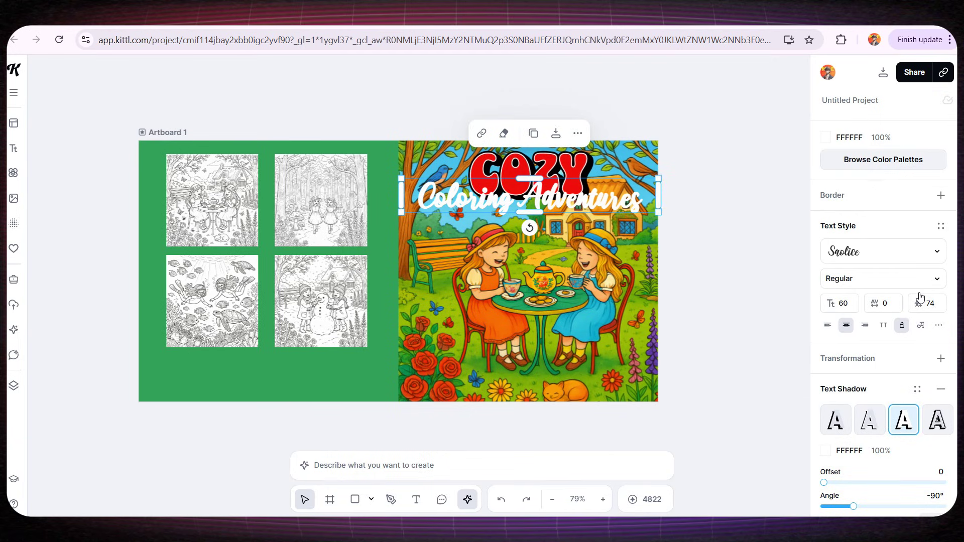
scroll(921, 297, "down", 1)
scroll(921, 301, "down", 1)
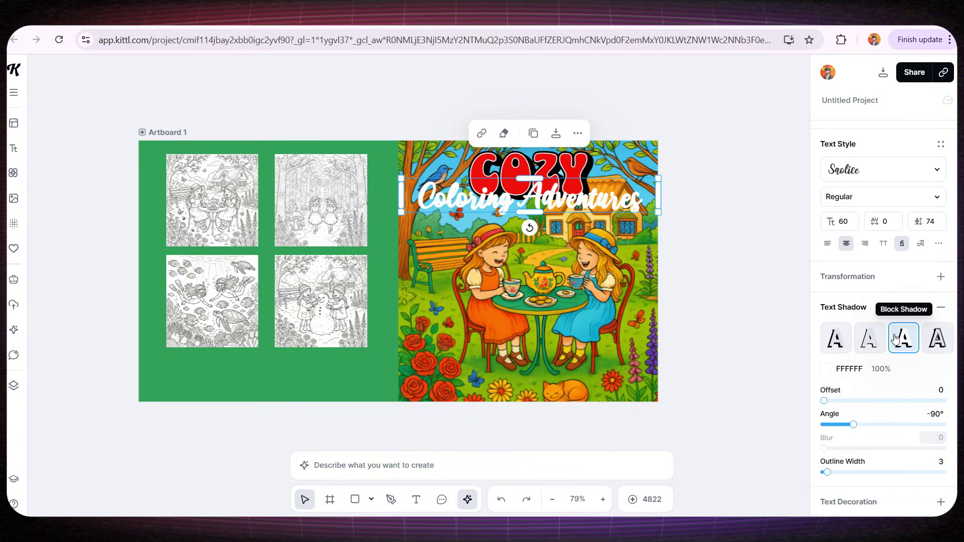
left_click(825, 369)
left_click_drag(713, 321, 622, 432)
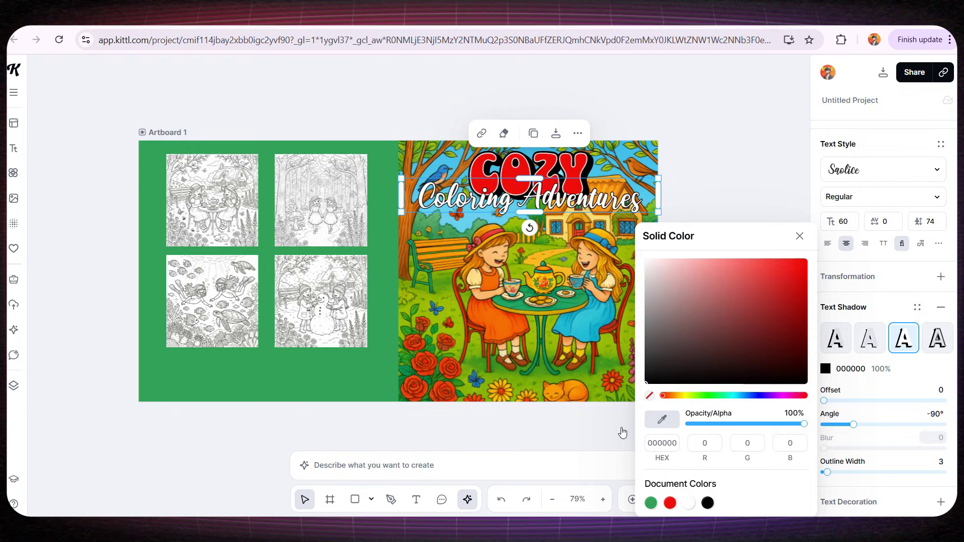
left_click(844, 405)
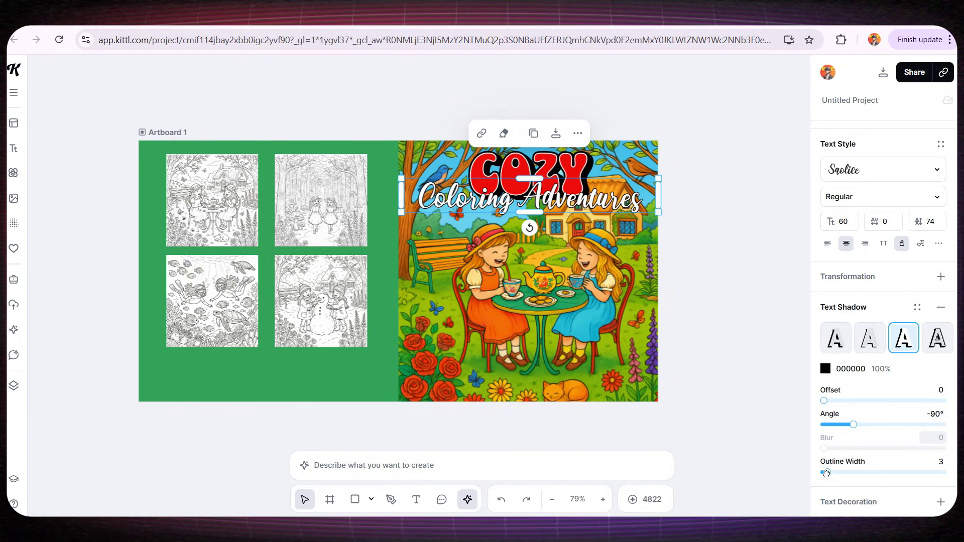
left_click_drag(826, 474, 832, 473)
Duplicate 'Coloring Adventures' and place a small copy at the bottom-left of the green back
left_click(541, 207)
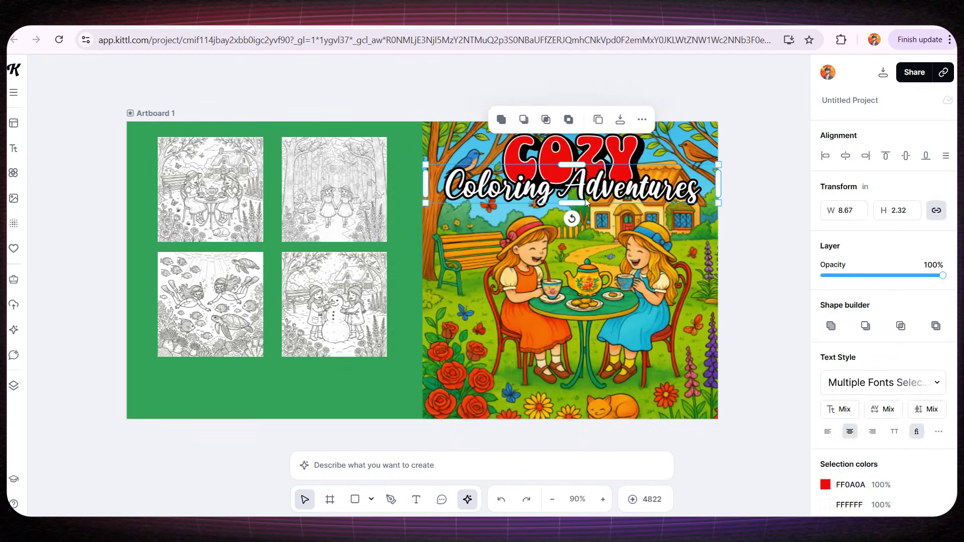
left_click(585, 198)
key("ctrl+c")
key("ctrl+v")
left_click_drag(545, 188, 234, 396)
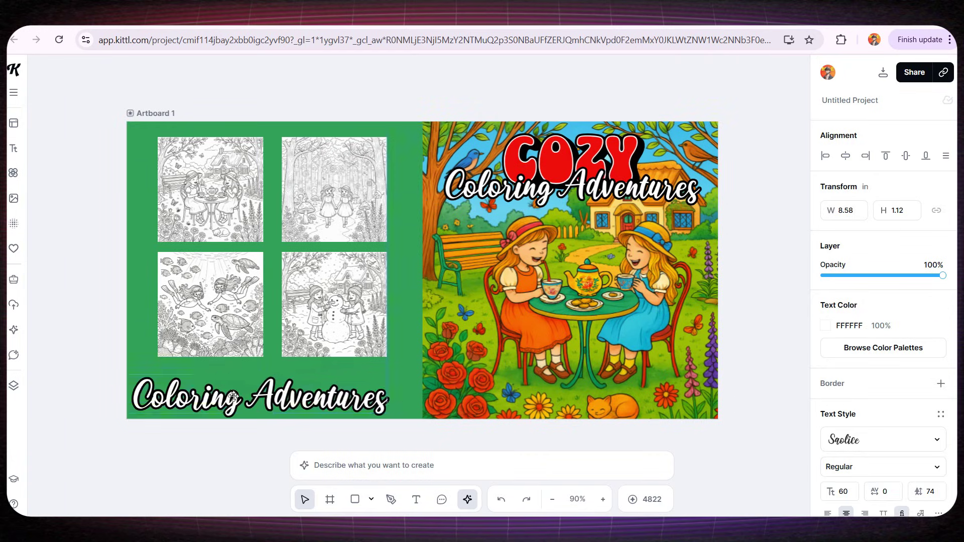
left_click_drag(390, 417, 226, 418)
scroll(97, 403, "up", 5)
Change the copied text to the author's byline, then zoom out to view the front
double_click(266, 402)
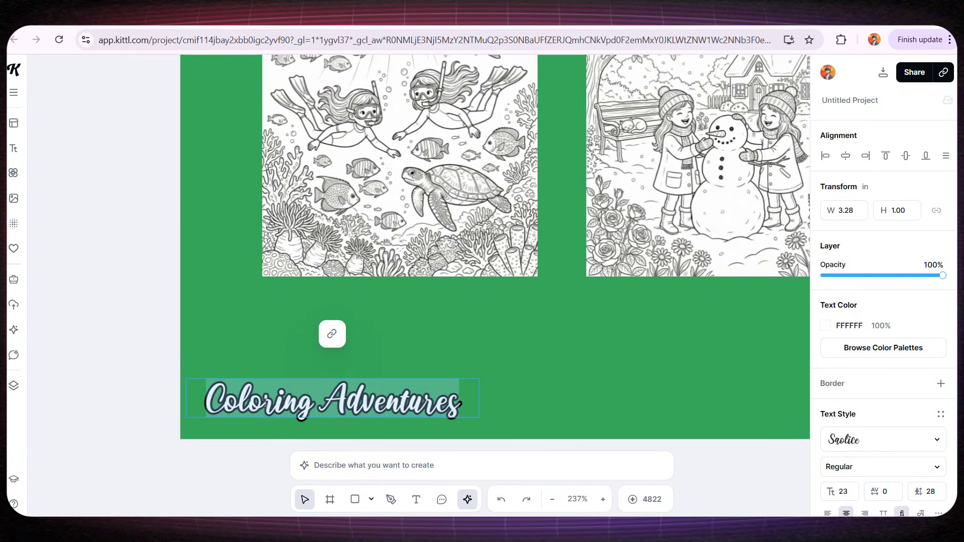
type("By Moe Income")
key("Escape")
scroll(220, 395, "down", 3)
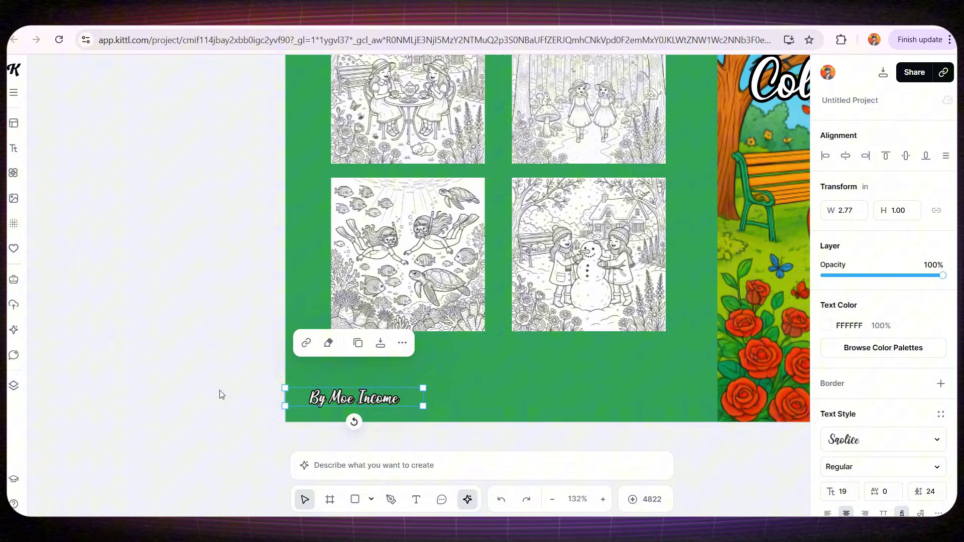
left_click(220, 394)
scroll(578, 351, "down", 4)
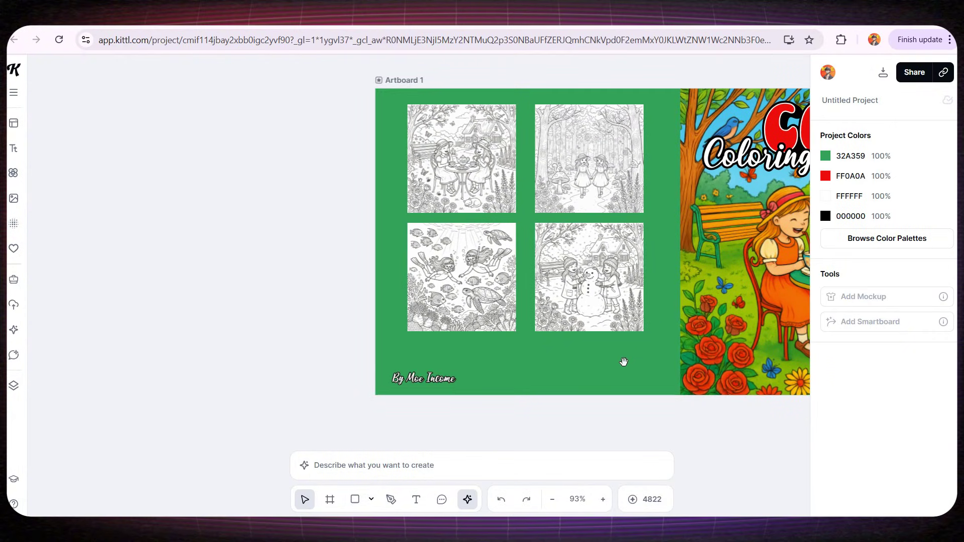
left_click_drag(623, 362, 383, 377)
scroll(729, 298, "down", 3)
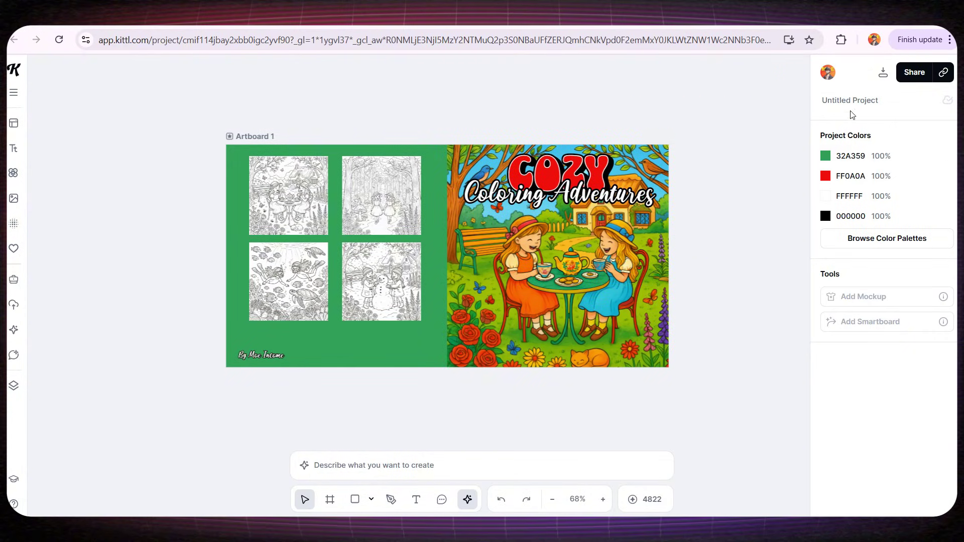
Set Artboard 1's download to PDF at 300 dpi, giving 5208 × 2625 px
left_click(883, 73)
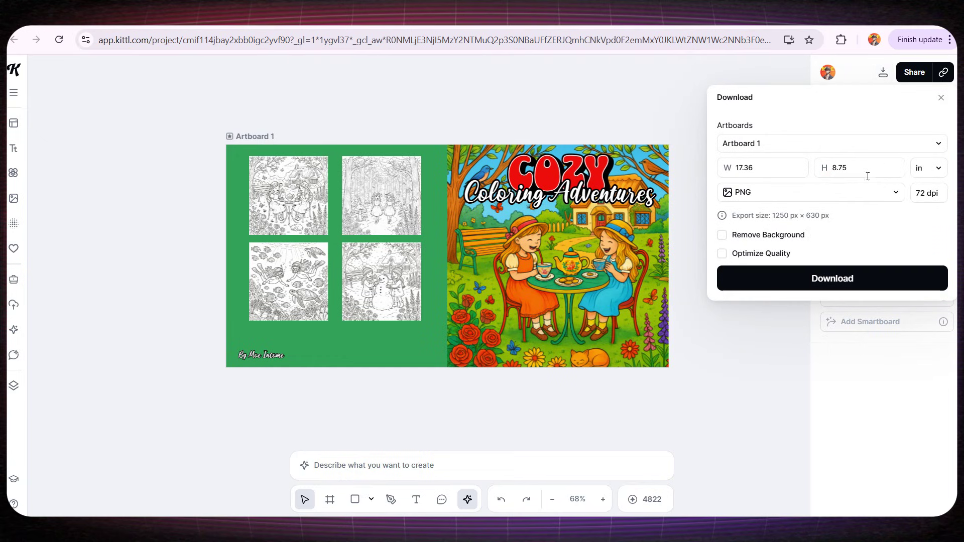
left_click(871, 199)
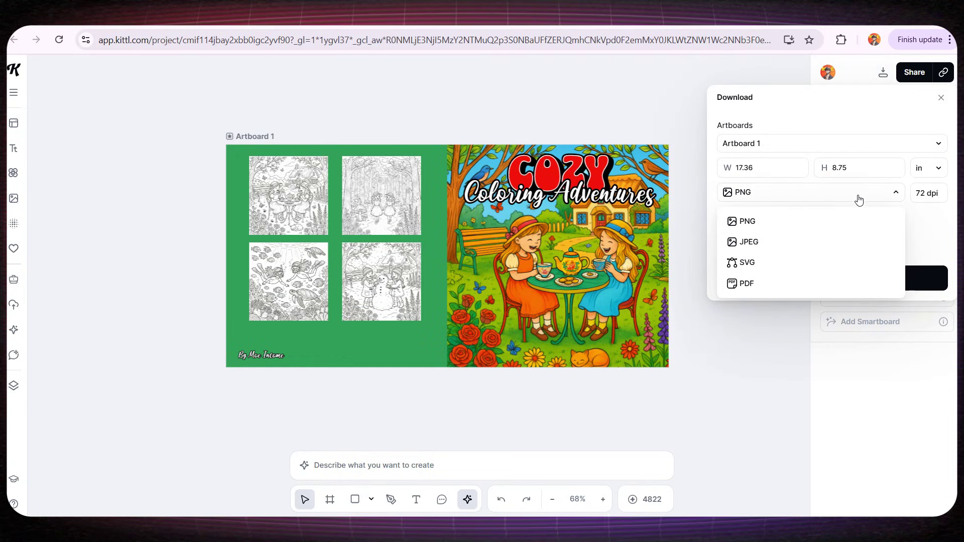
left_click(740, 281)
left_click(921, 191)
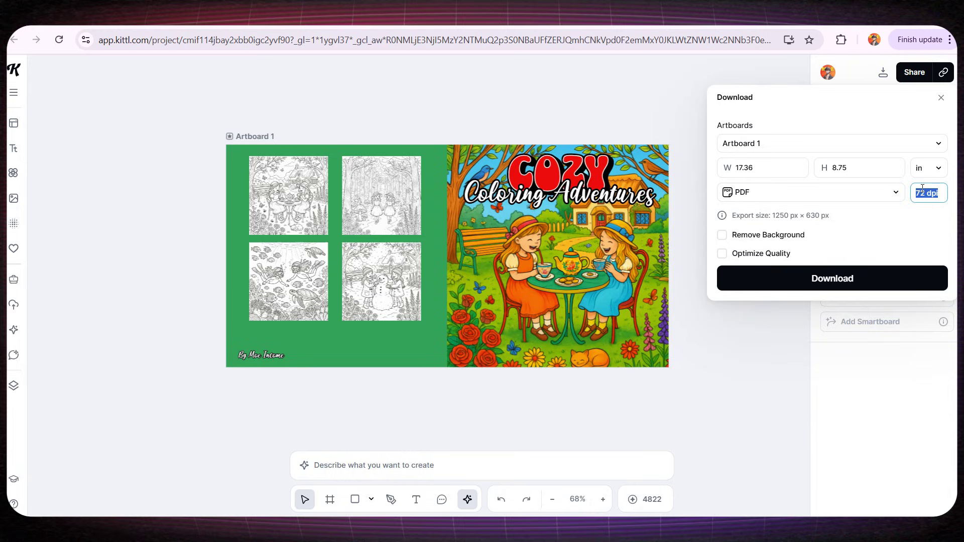
type("300")
left_click(946, 213)
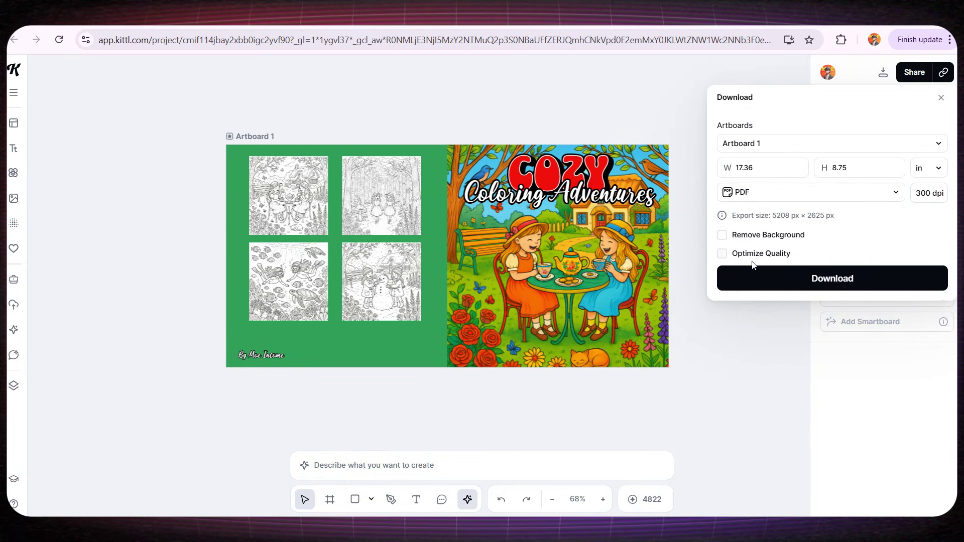